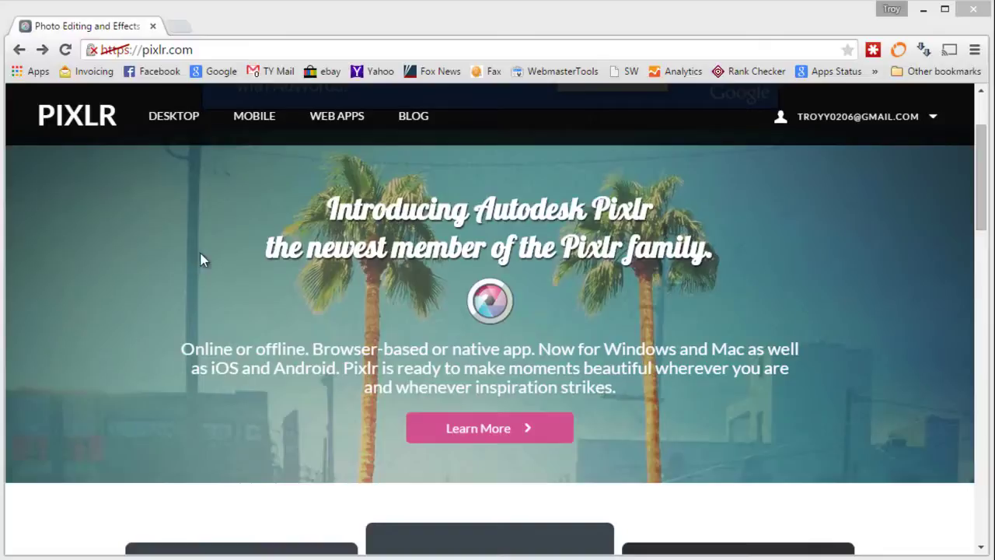
On pixlr.com, scroll down to the Pixlr Editor card to launch the web app
click(201, 50)
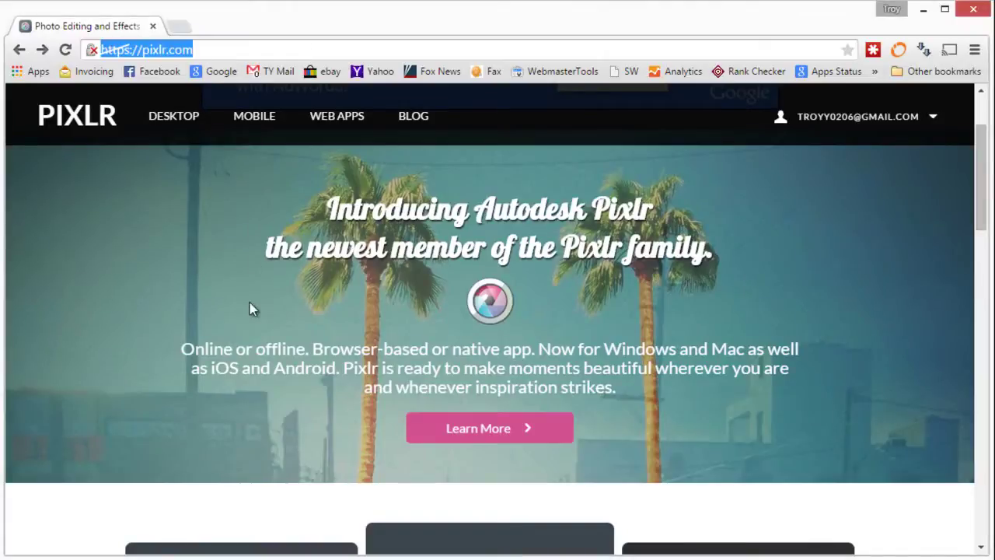
scroll(251, 325, down, 3)
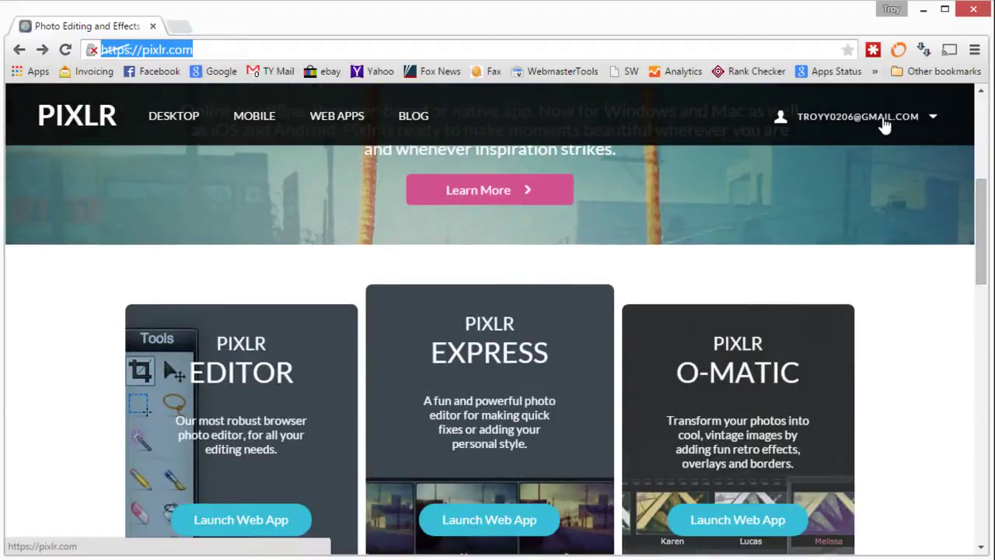
scroll(334, 295, down, 1)
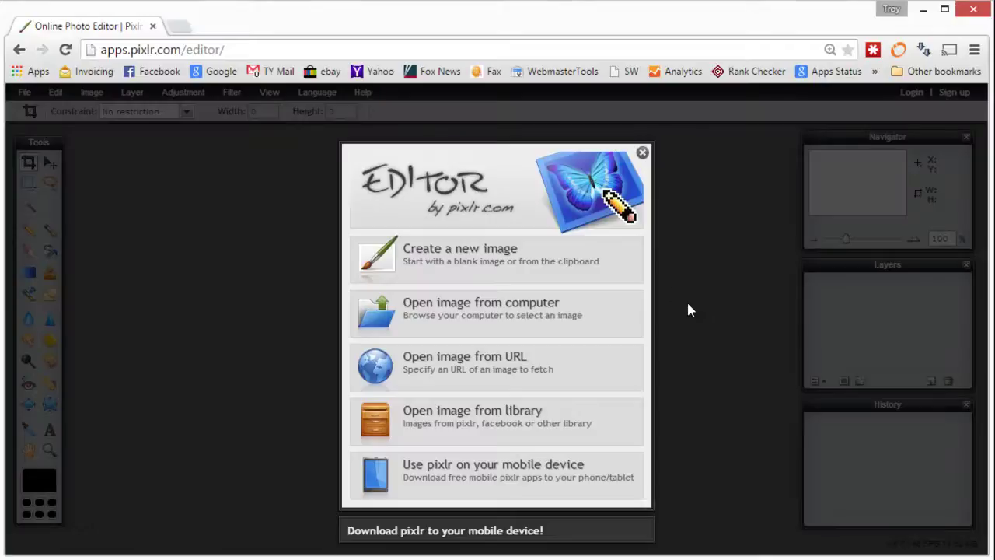
Open IMG_5356.JPG from the Drinkware folder and shift the image window slightly right
click(472, 318)
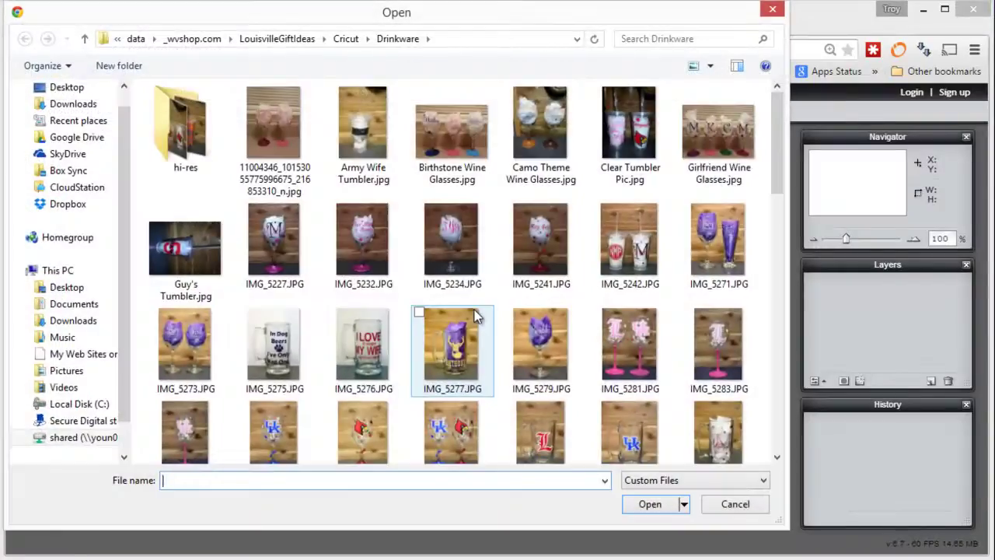
scroll(780, 372, down, 3)
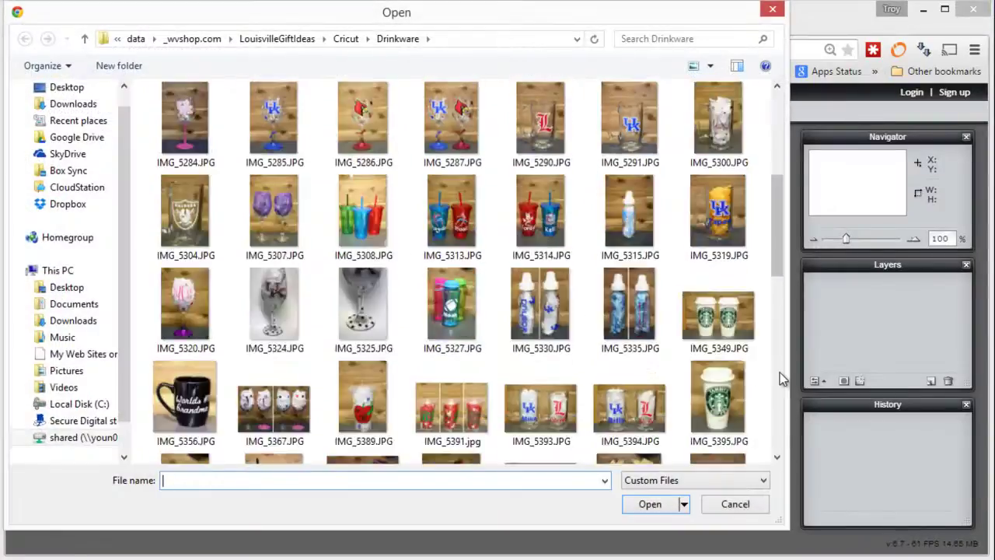
click(185, 400)
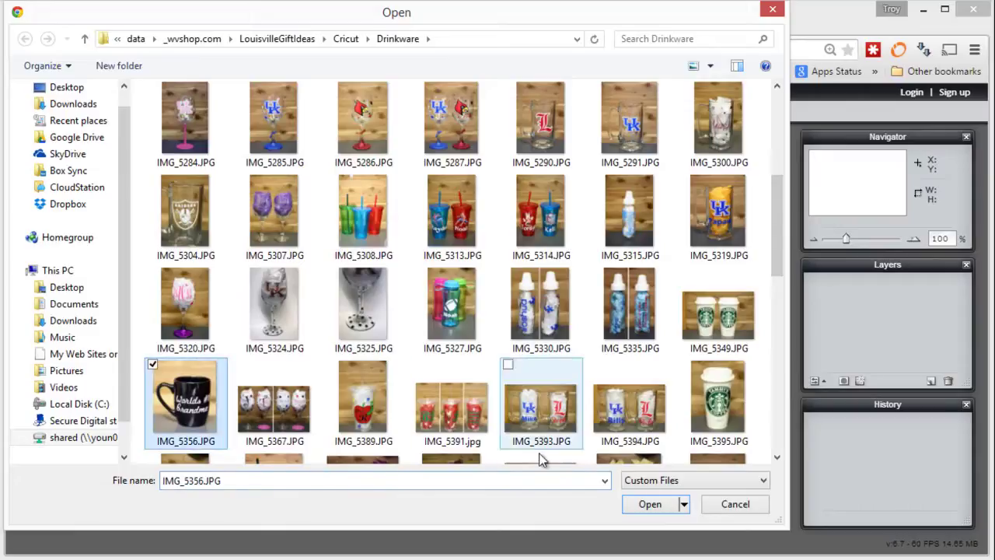
click(648, 510)
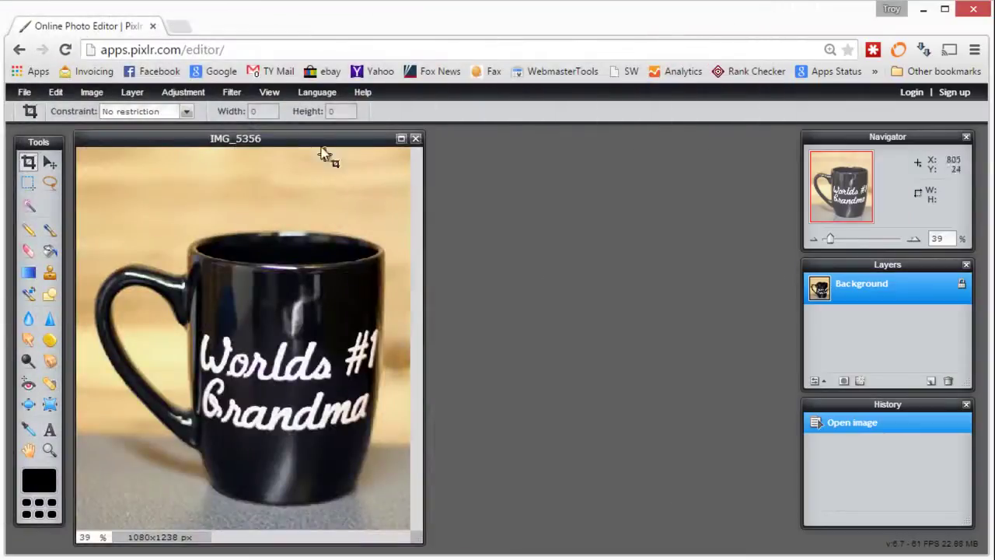
drag(295, 143, 332, 148)
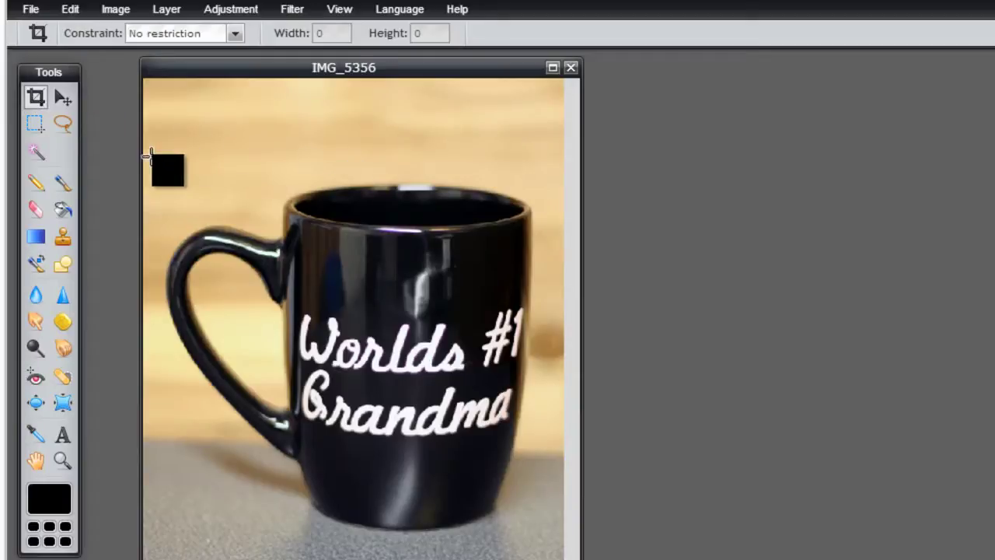
drag(150, 150, 554, 542)
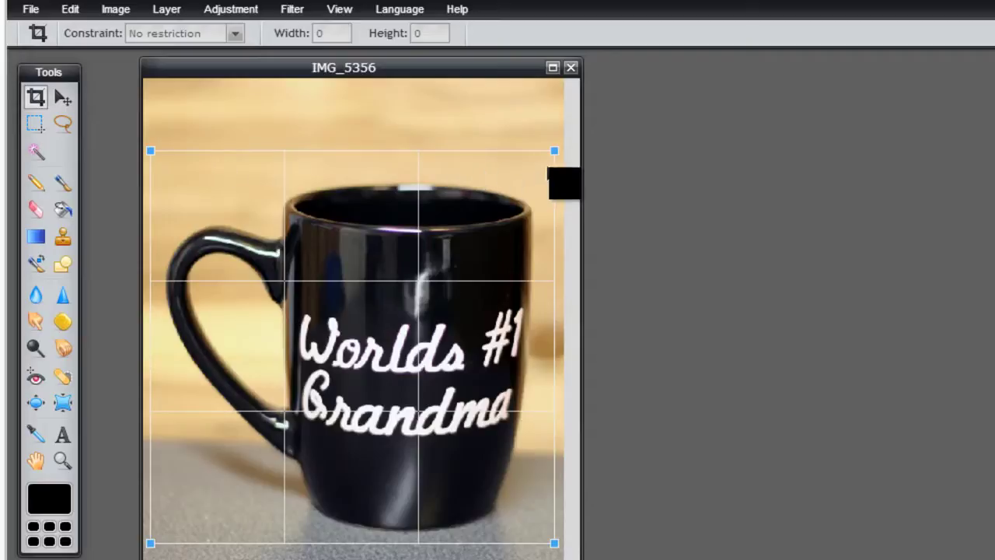
key(Return)
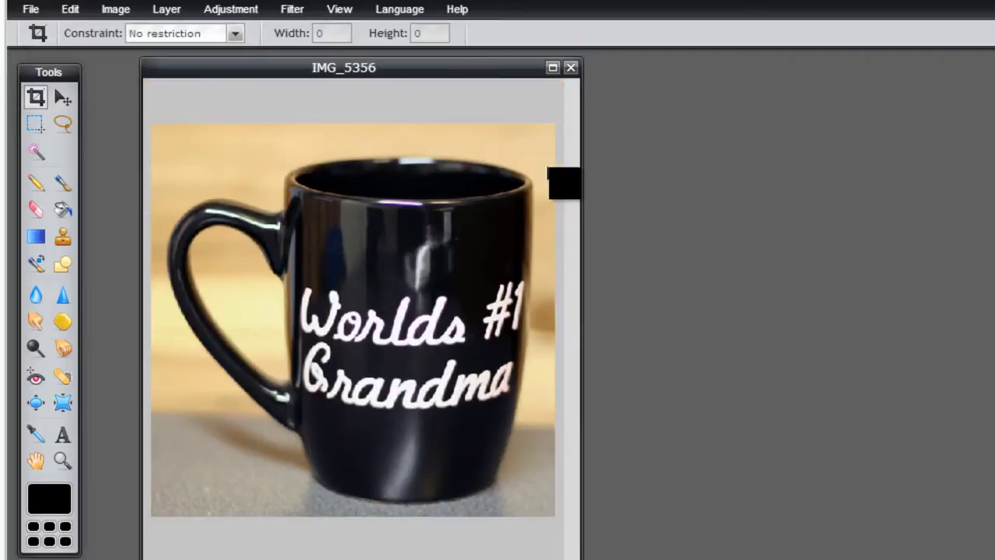
key(ctrl+z)
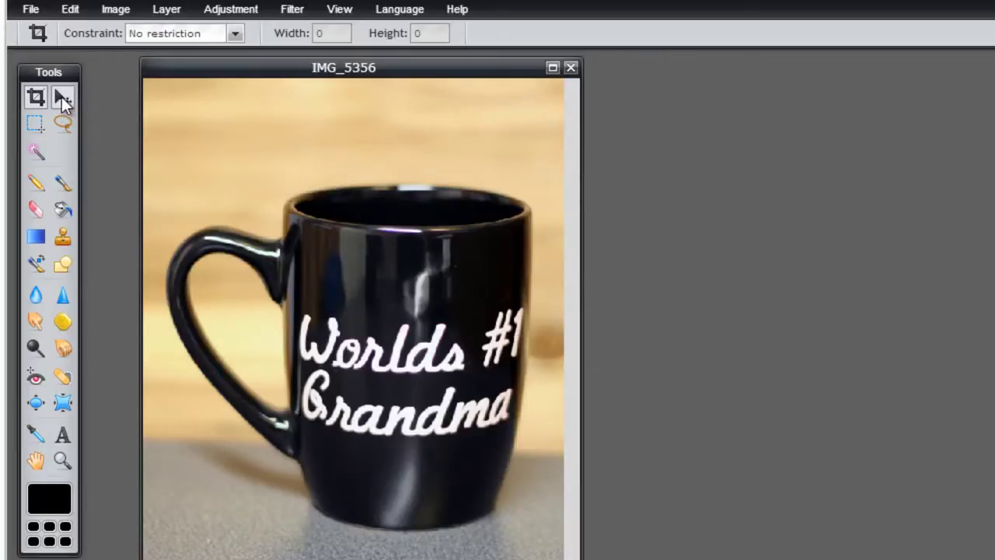
Draw a rectangular marquee selection around the Worlds #1 Grandma lettering
click(62, 104)
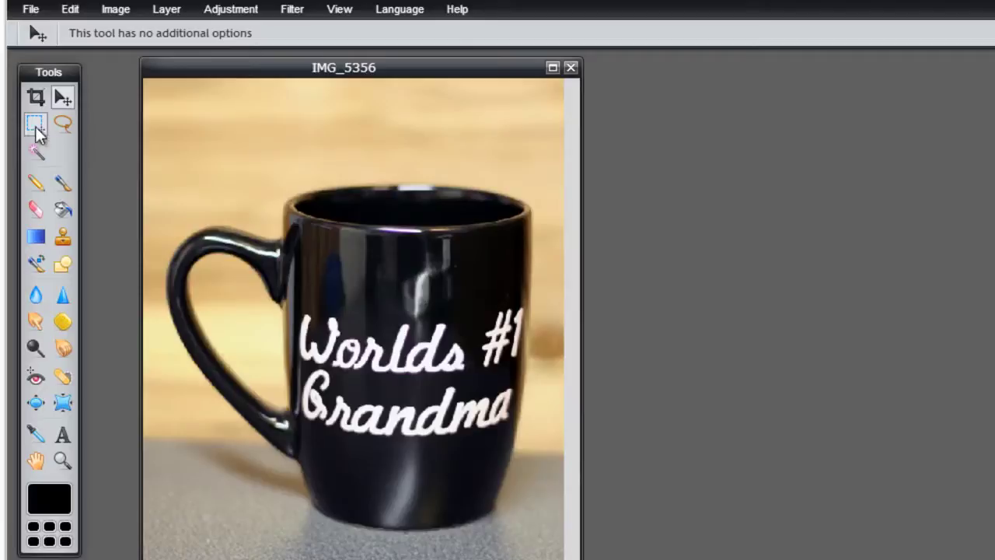
click(36, 129)
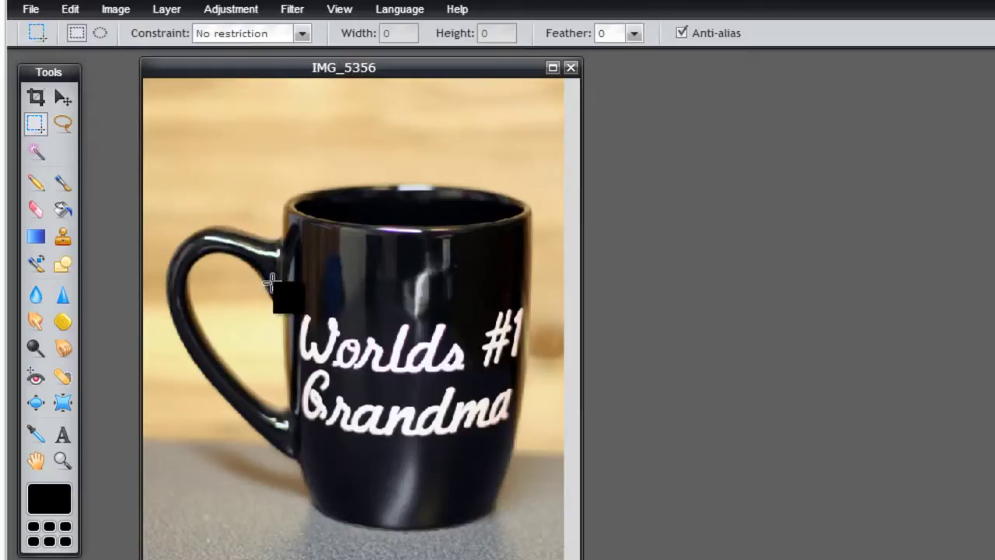
drag(303, 322, 533, 440)
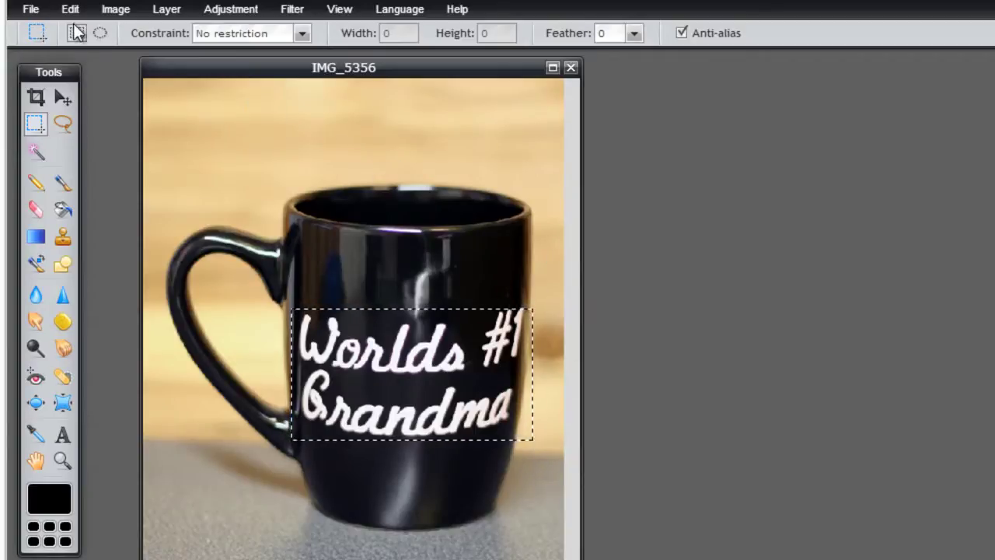
Copy and paste the lettering as a new layer and drag it to the photo's upper left
click(70, 9)
click(86, 94)
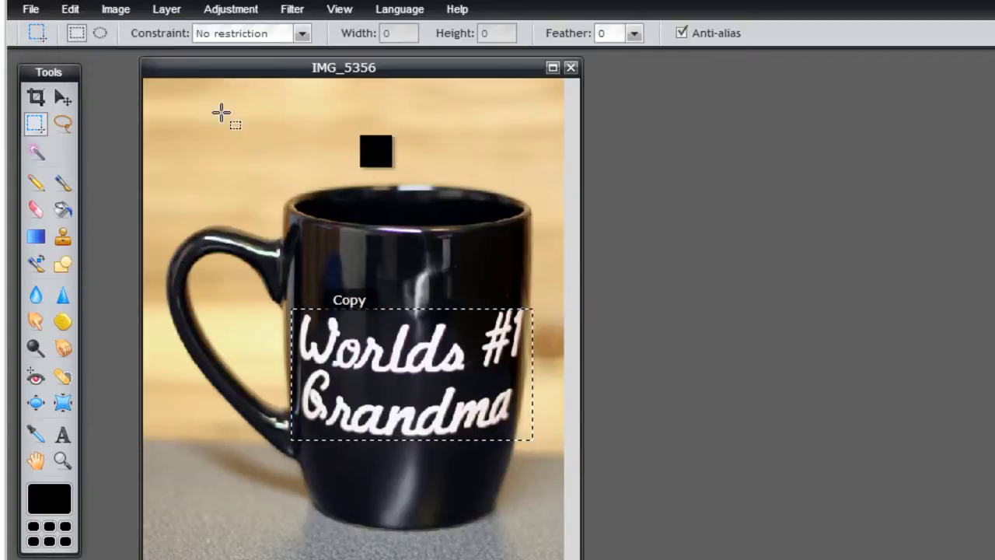
click(72, 10)
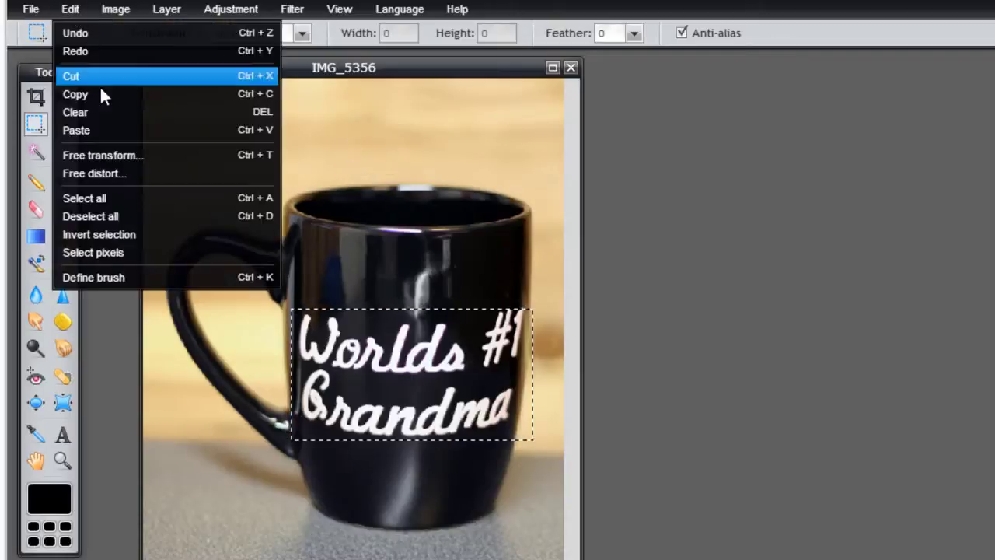
click(101, 129)
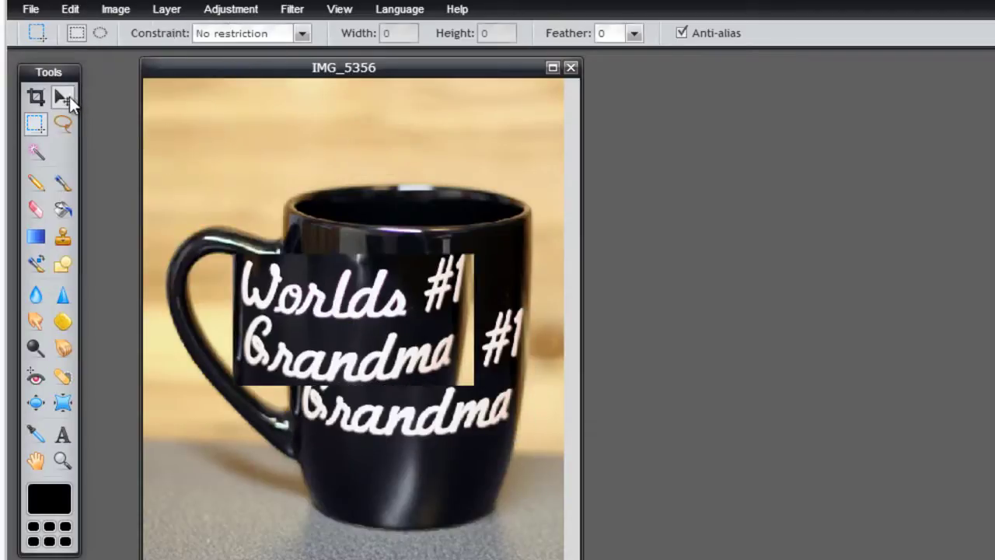
click(64, 97)
drag(385, 381, 274, 225)
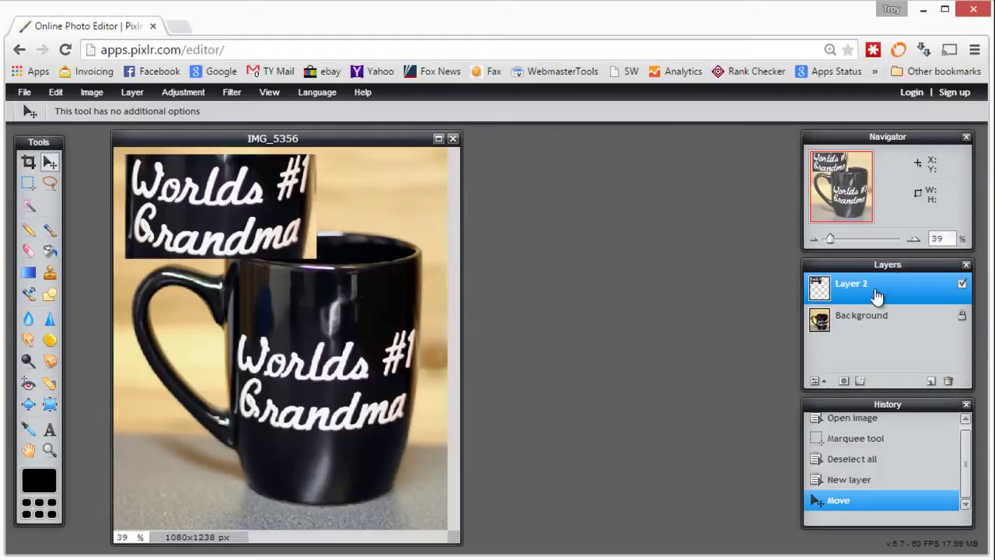
Reselect Layer 2, nudge the lettering copy down and right, then undo twice
click(881, 321)
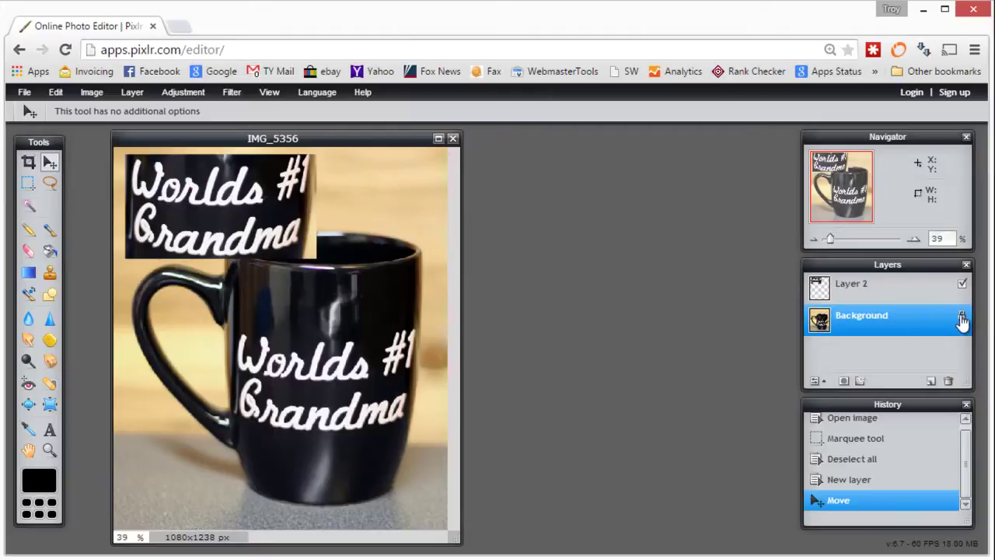
click(867, 289)
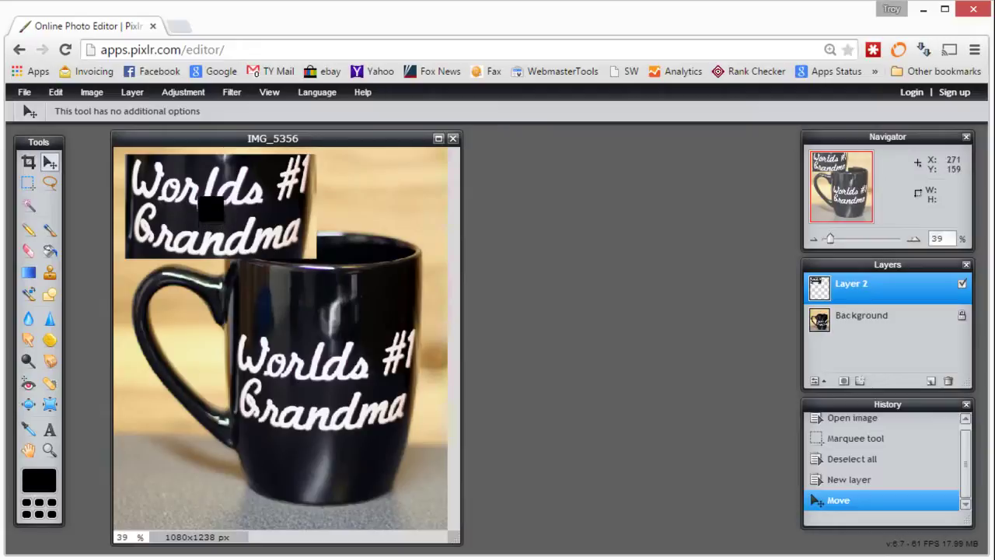
drag(198, 202, 210, 209)
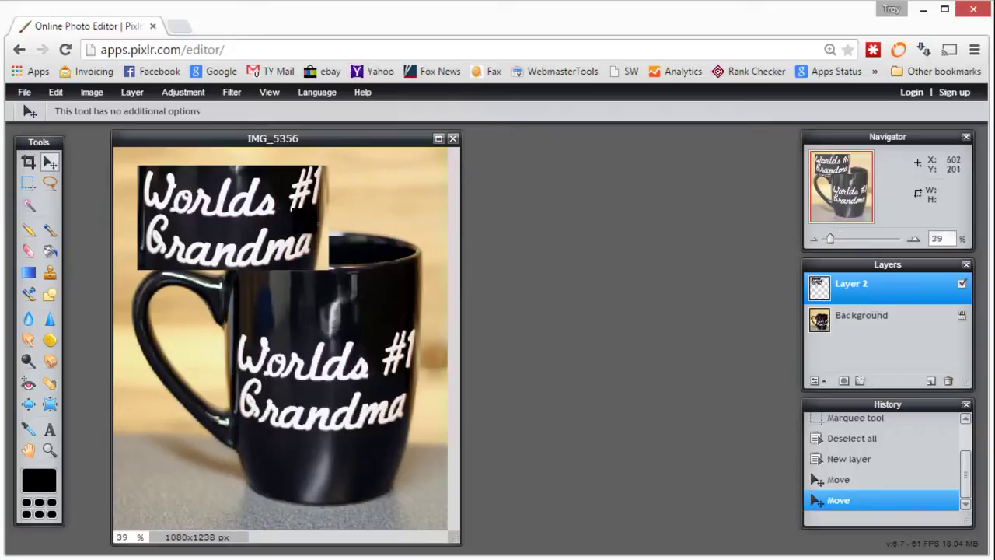
drag(255, 227, 278, 227)
key(ctrl+z)
key(ctrl+z)
key(ctrl+z)
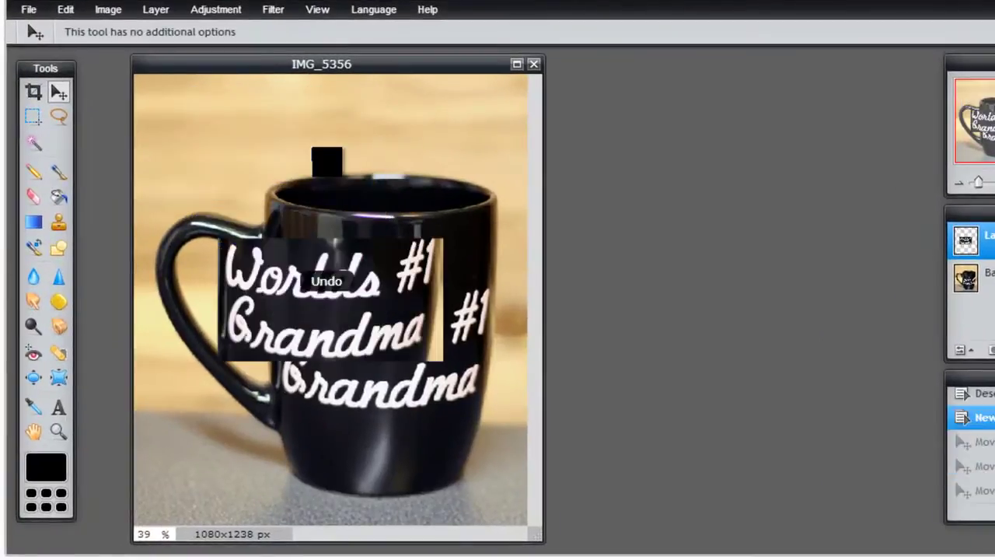
key(ctrl+z)
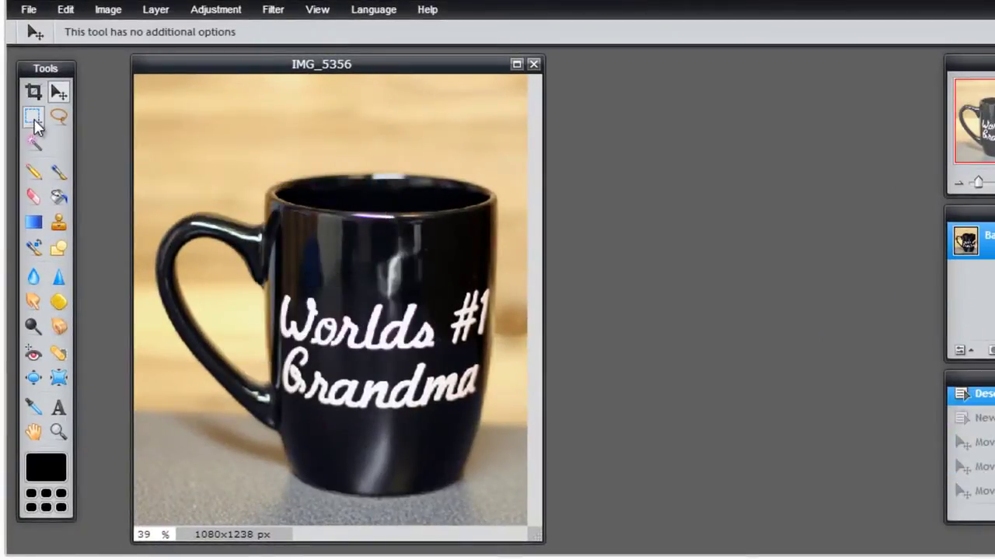
With the rectangular Marquee, keep Constraint at No restriction and inspect the Feather setting
click(33, 120)
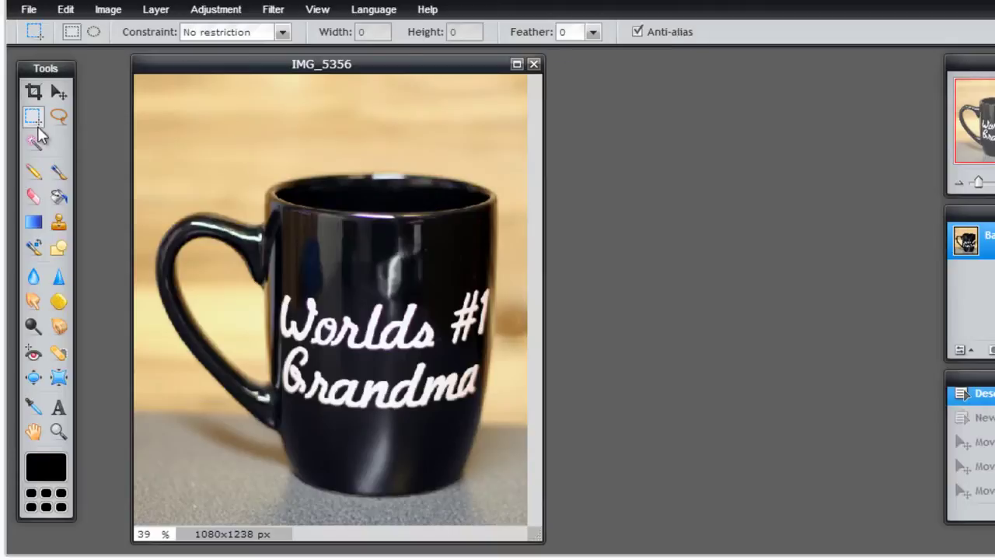
click(283, 35)
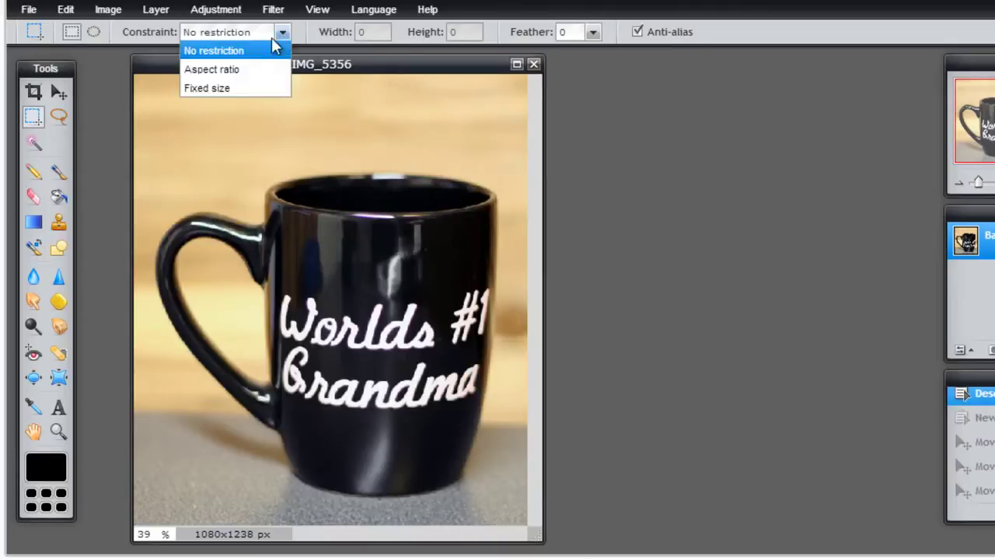
click(70, 35)
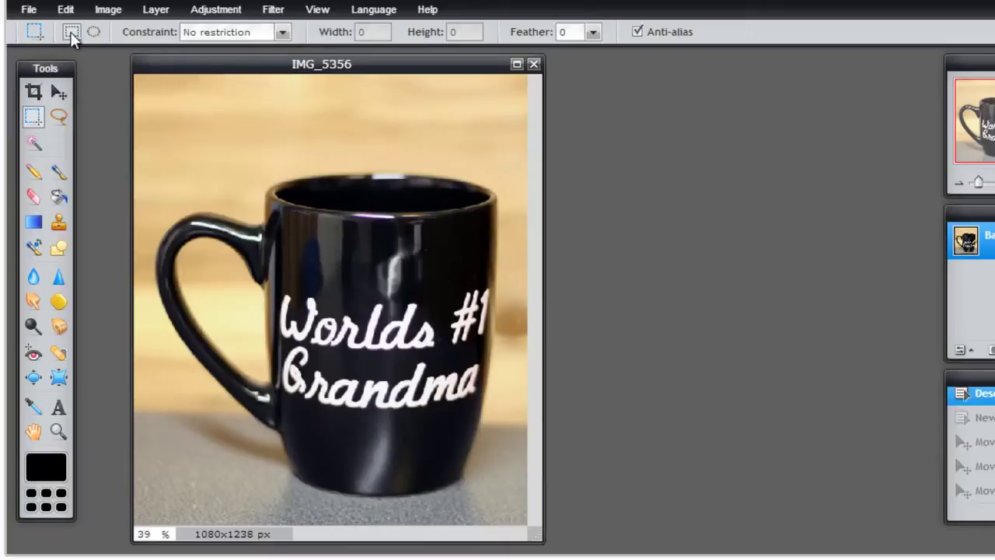
click(282, 32)
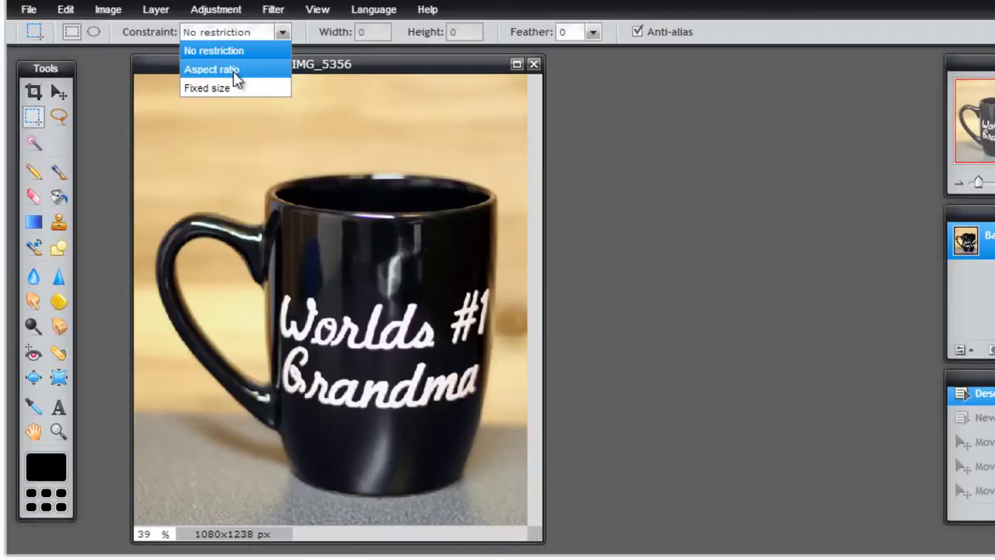
click(418, 40)
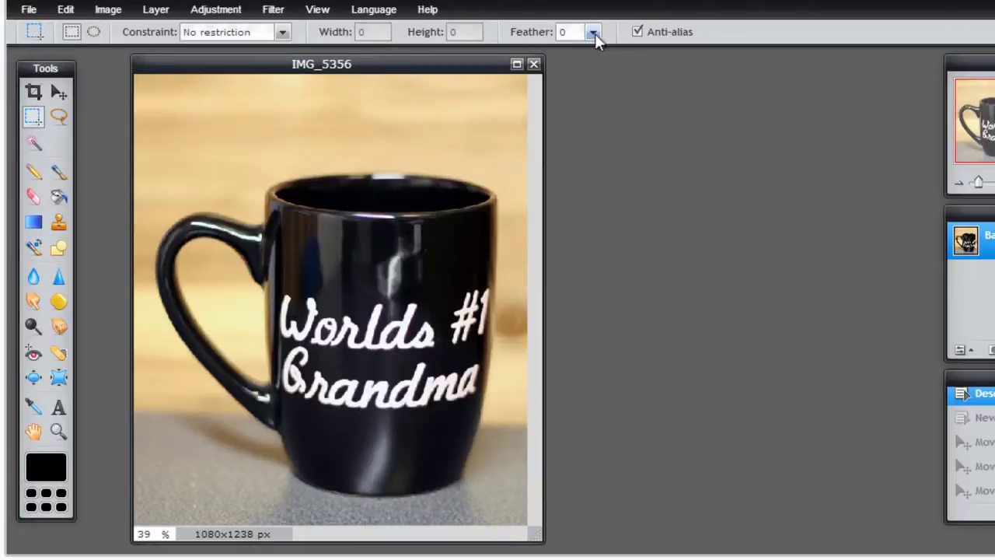
click(593, 34)
Try an elliptical selection over the mug rim, undo it, and switch to the Lasso tool
click(93, 32)
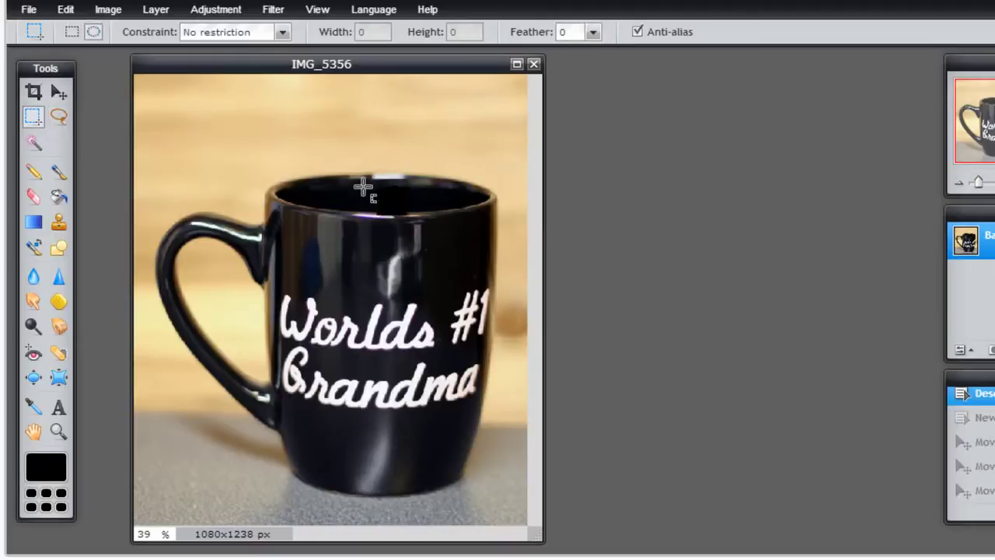
drag(200, 163, 460, 303)
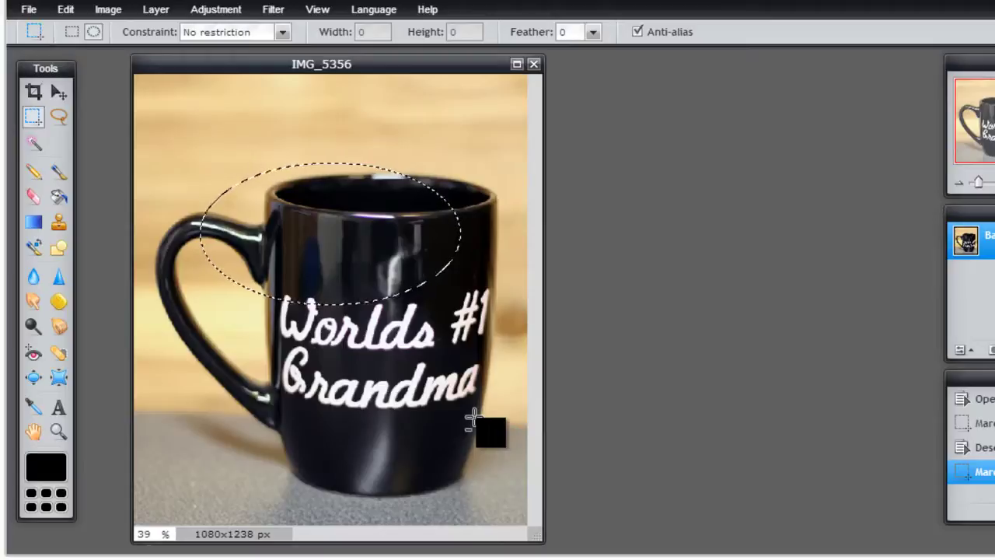
key(ctrl+z)
click(60, 117)
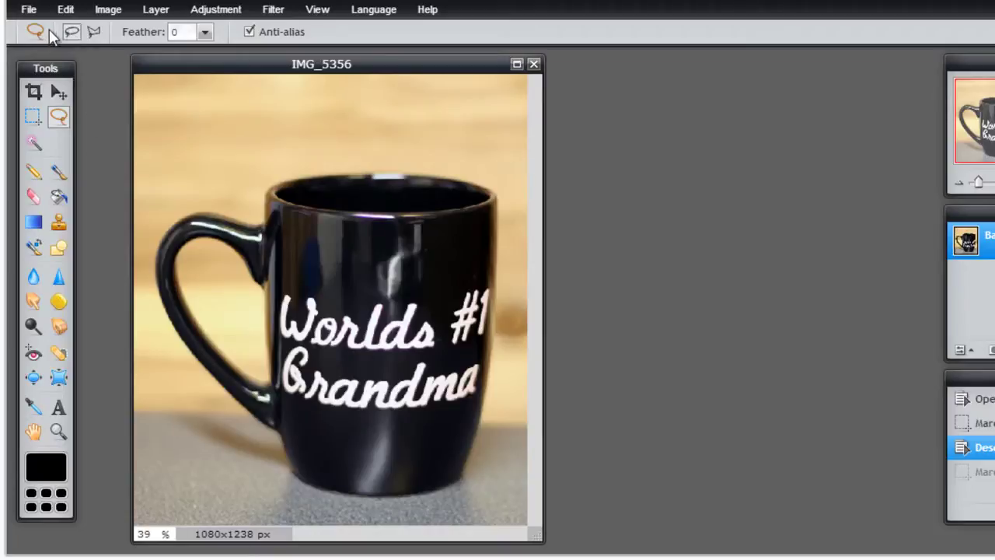
Trace a polygon lasso outline starting at the mug rim, then undo the selection
click(71, 32)
mouse_move(280, 179)
mouse_down()
mouse_move(457, 160)
mouse_move(482, 152)
mouse_move(488, 130)
mouse_move(470, 114)
mouse_move(323, 111)
mouse_move(235, 122)
mouse_move(189, 146)
mouse_move(192, 193)
mouse_move(220, 212)
mouse_move(292, 220)
mouse_up()
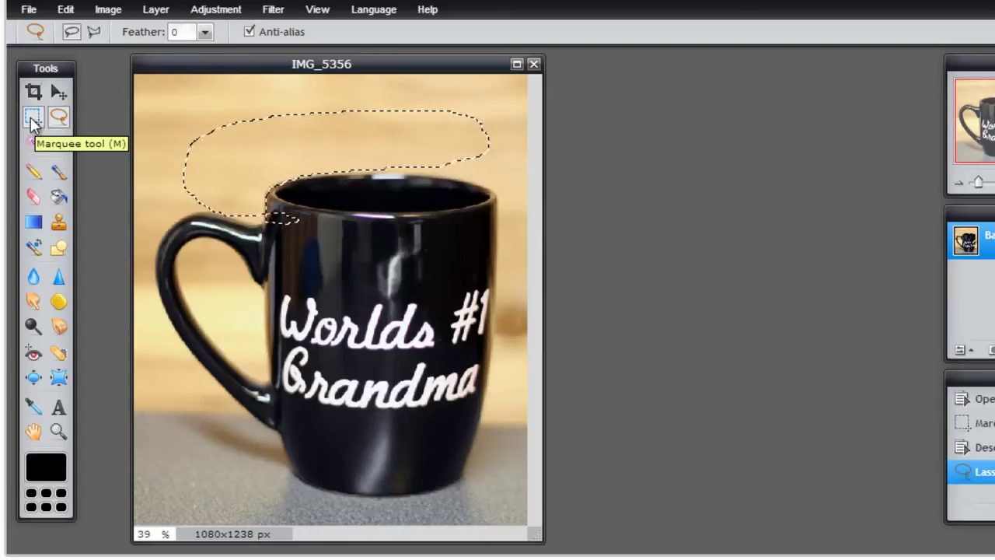
key(ctrl+z)
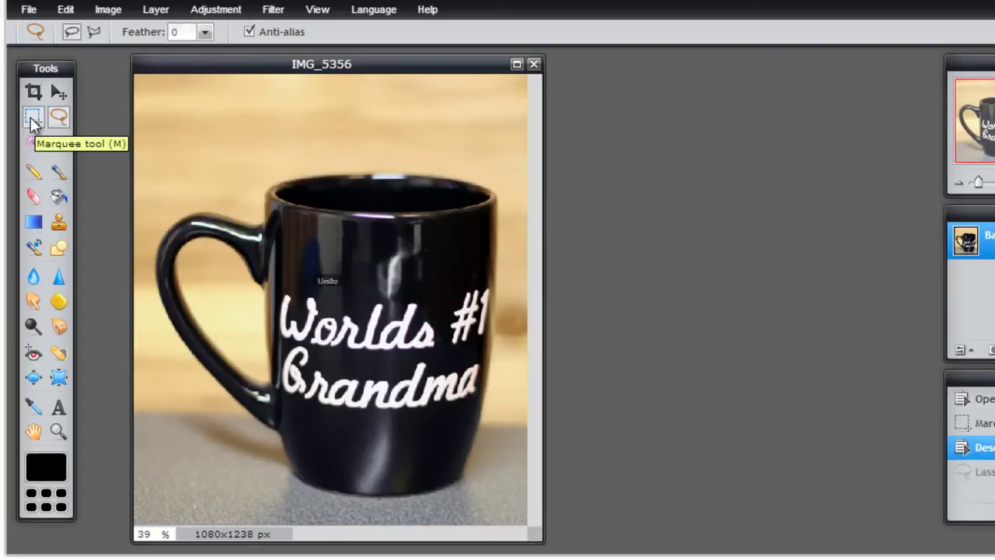
Outline the whole mug with the Polygonal lasso to select it
click(93, 34)
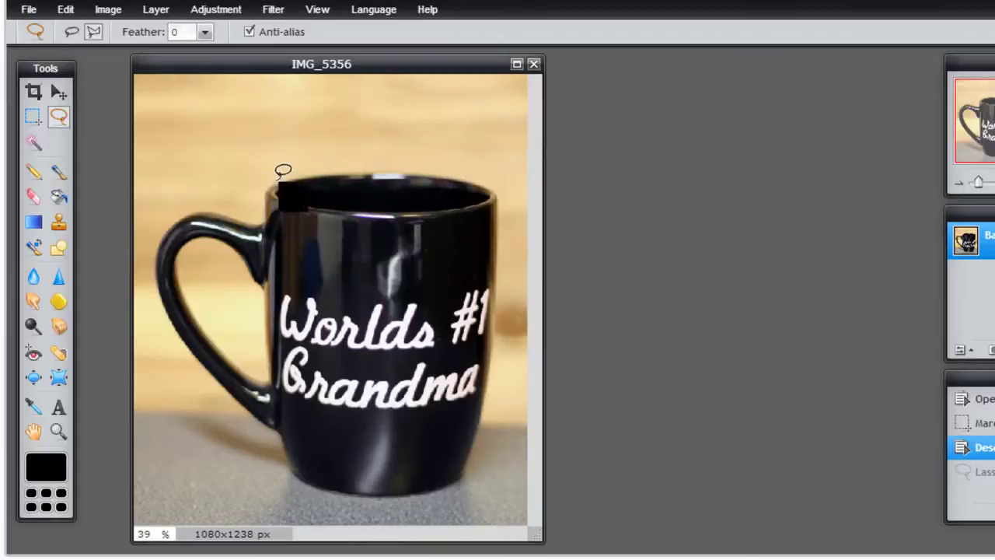
drag(285, 181, 305, 176)
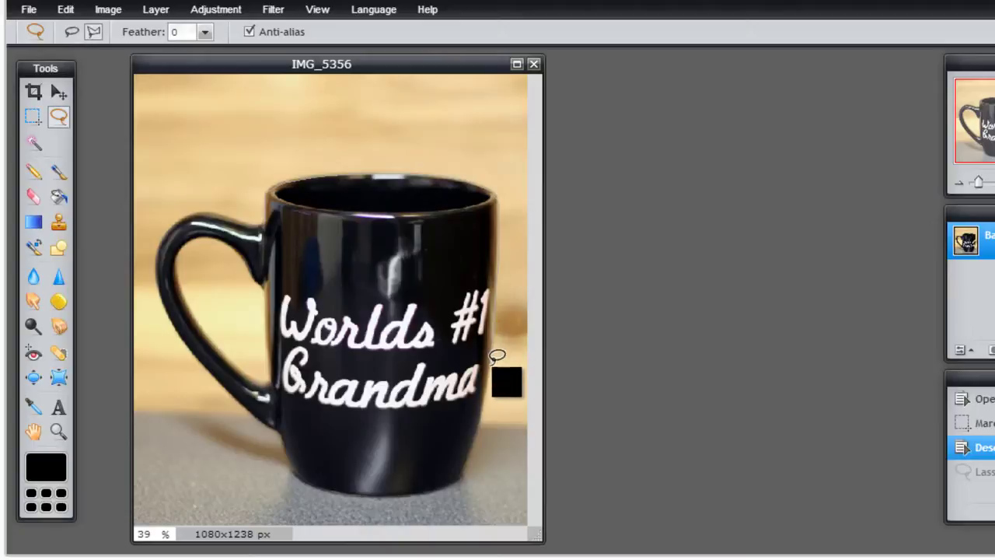
mouse_move(487, 398)
mouse_down()
mouse_move(463, 475)
mouse_move(363, 494)
mouse_move(289, 477)
mouse_move(266, 398)
mouse_move(276, 310)
mouse_move(258, 275)
mouse_move(263, 220)
mouse_up()
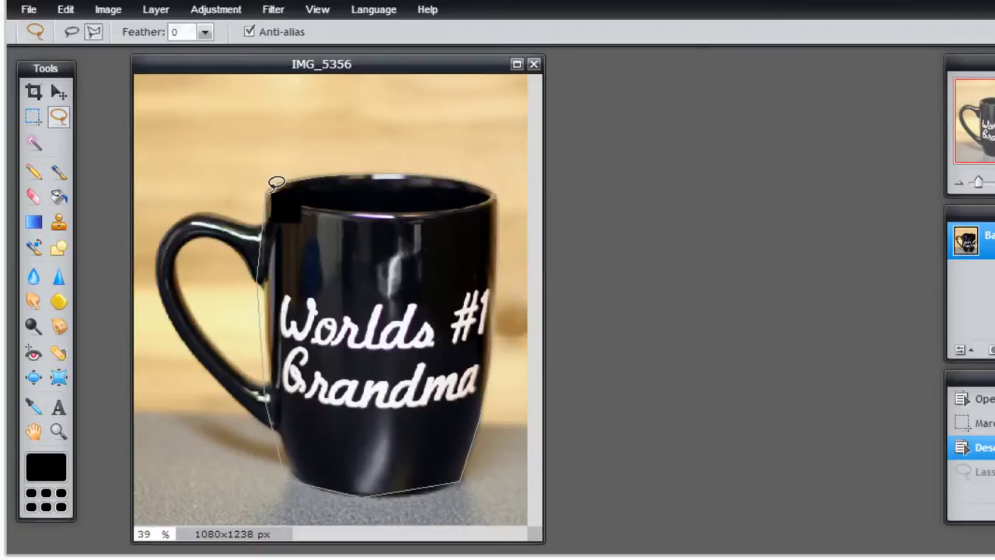
drag(274, 182, 273, 179)
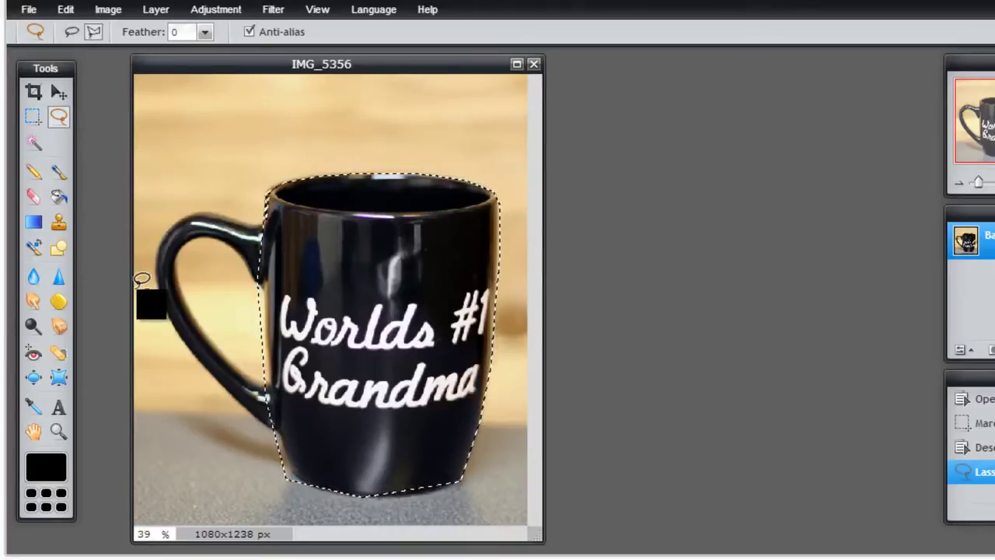
Copy and paste the mug as a new layer, move it, then undo the changes
key(ctrl+c)
key(ctrl+v)
click(58, 92)
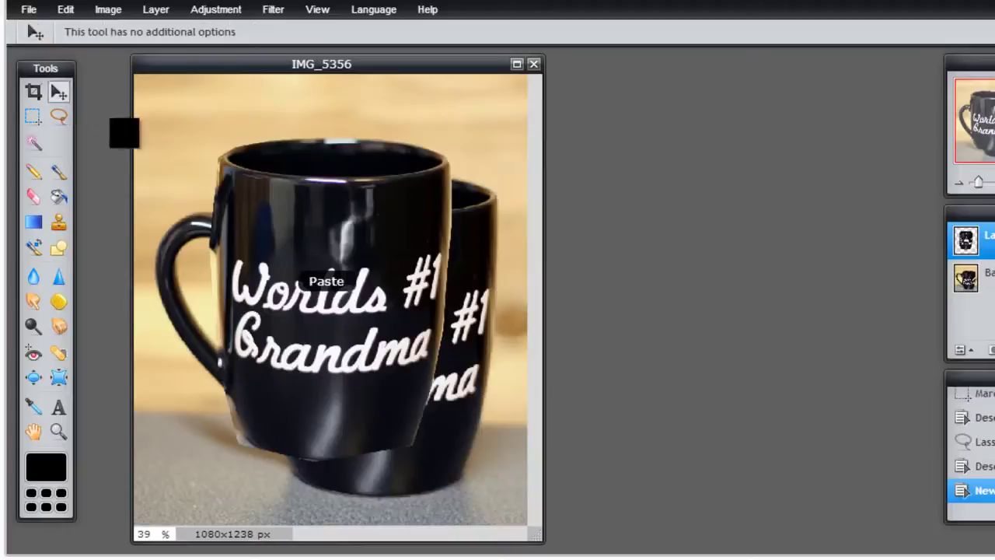
drag(399, 273, 452, 226)
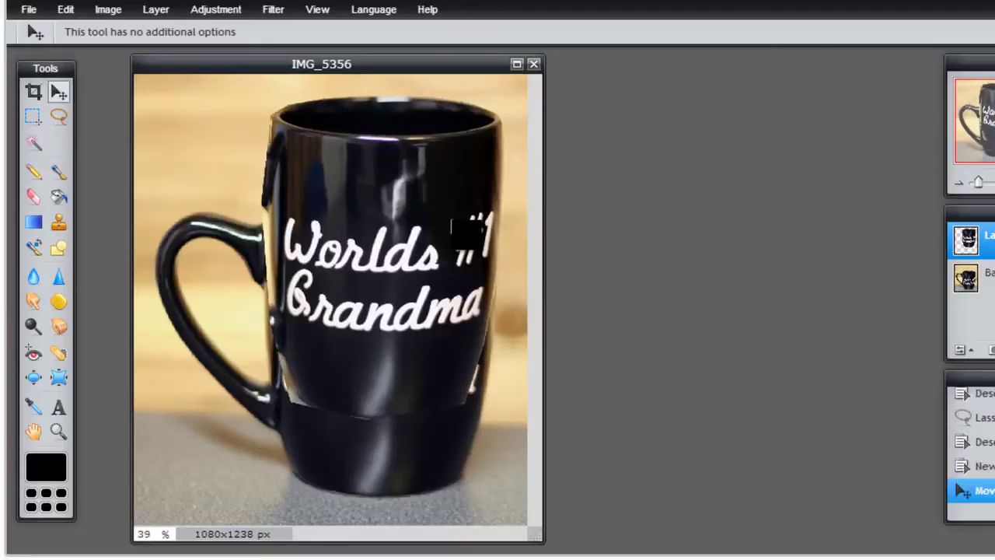
key(ctrl+z)
key(ctrl+z)
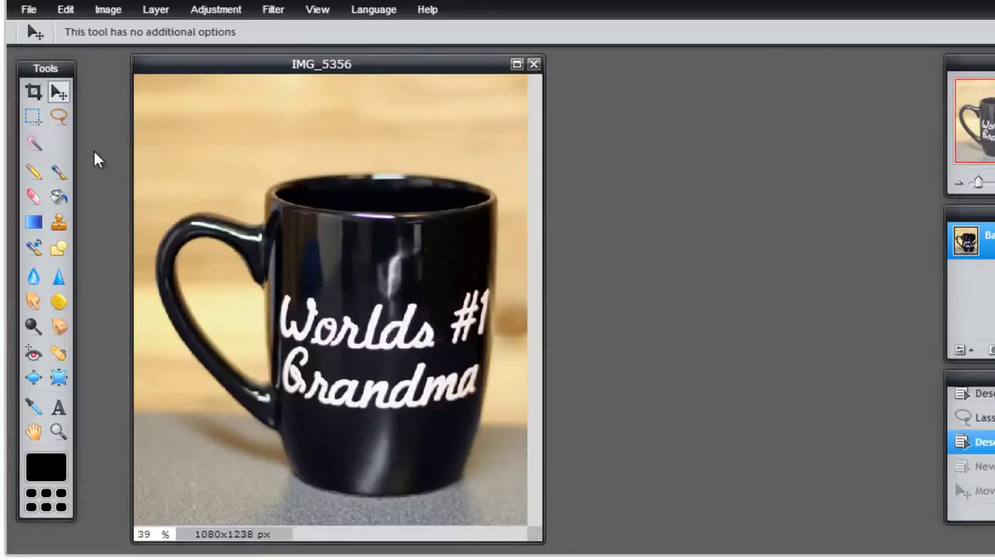
With the Magic Wand at tolerance 5, select a background patch near the top-left
click(33, 145)
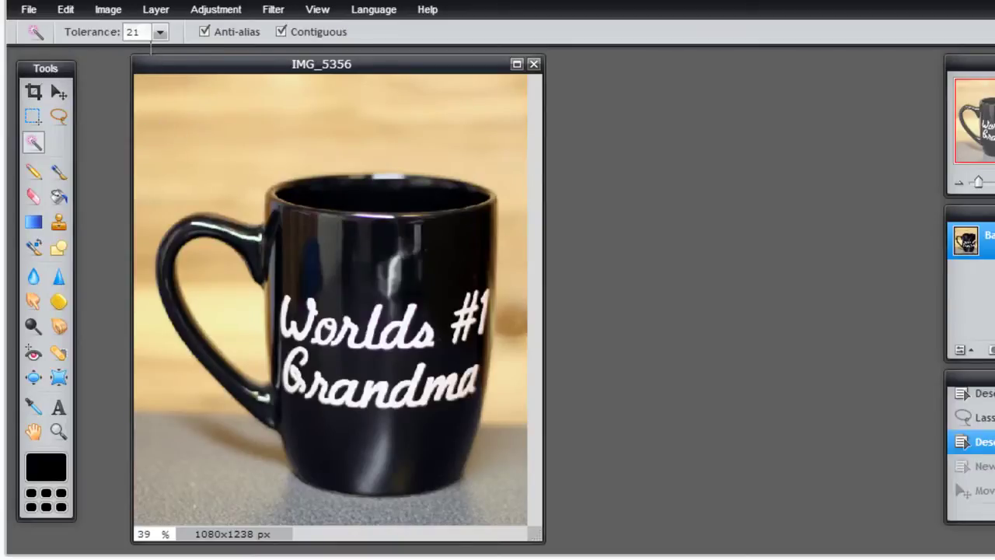
click(161, 33)
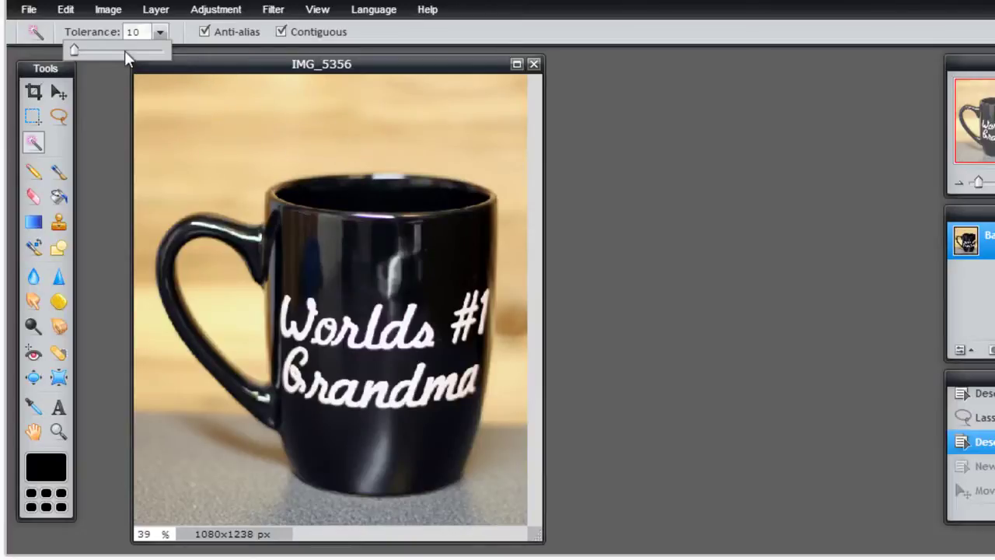
drag(74, 50, 72, 51)
click(159, 128)
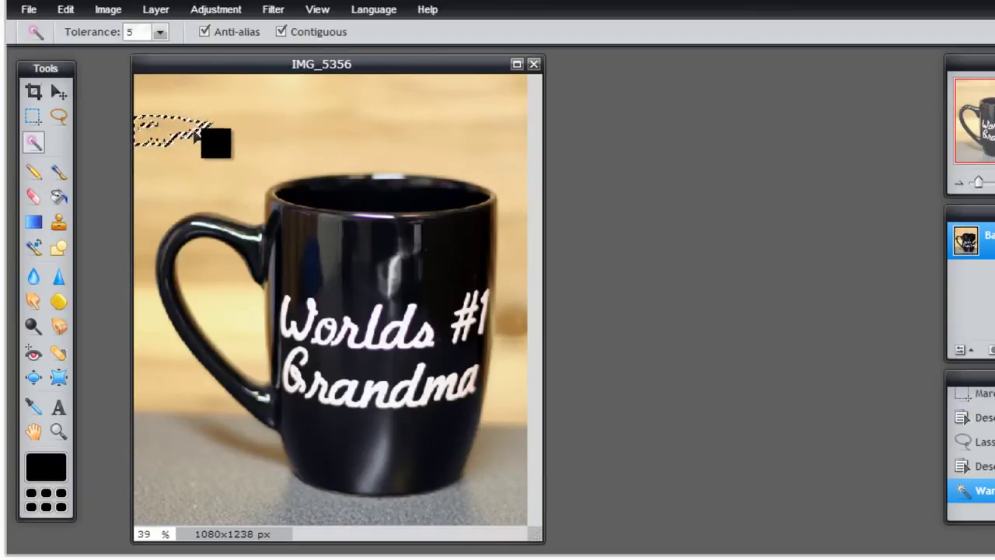
Undo that selection, raise the tolerance to 51, and select the background around the mug
click(159, 34)
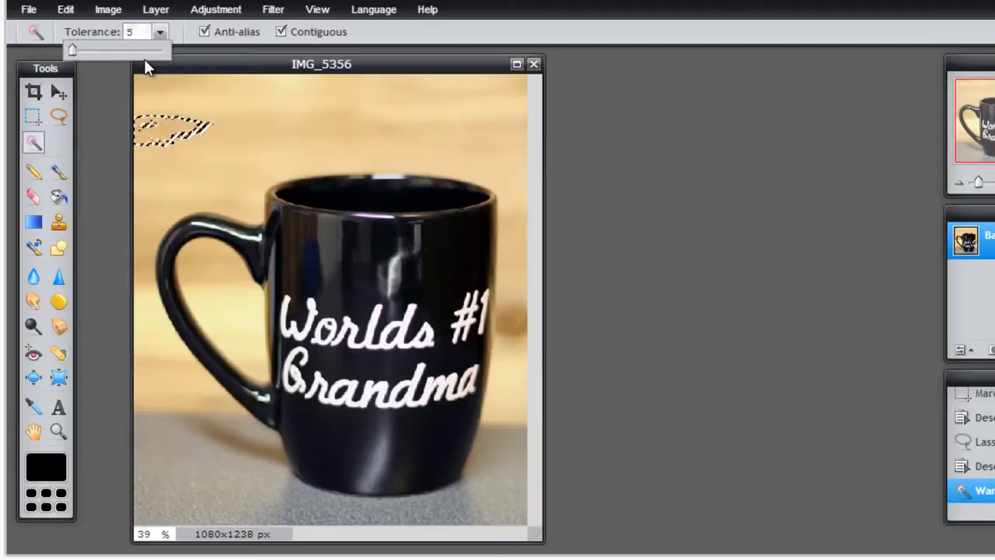
key(ctrl+z)
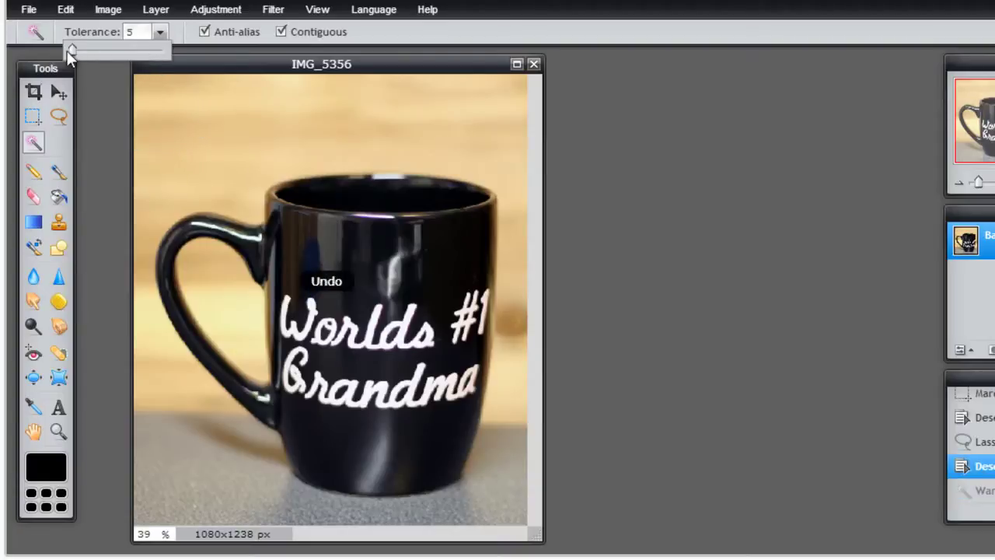
drag(73, 50, 86, 51)
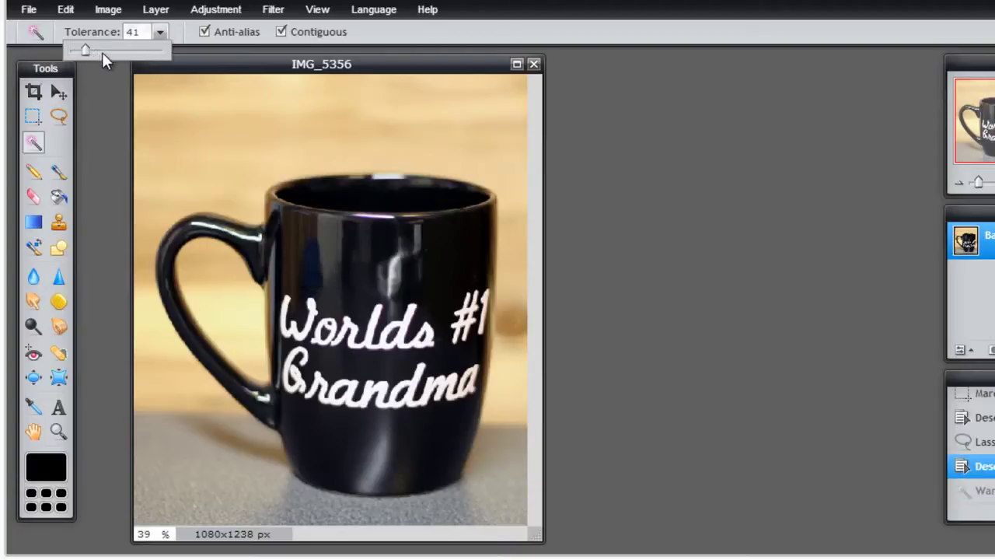
drag(101, 50, 90, 55)
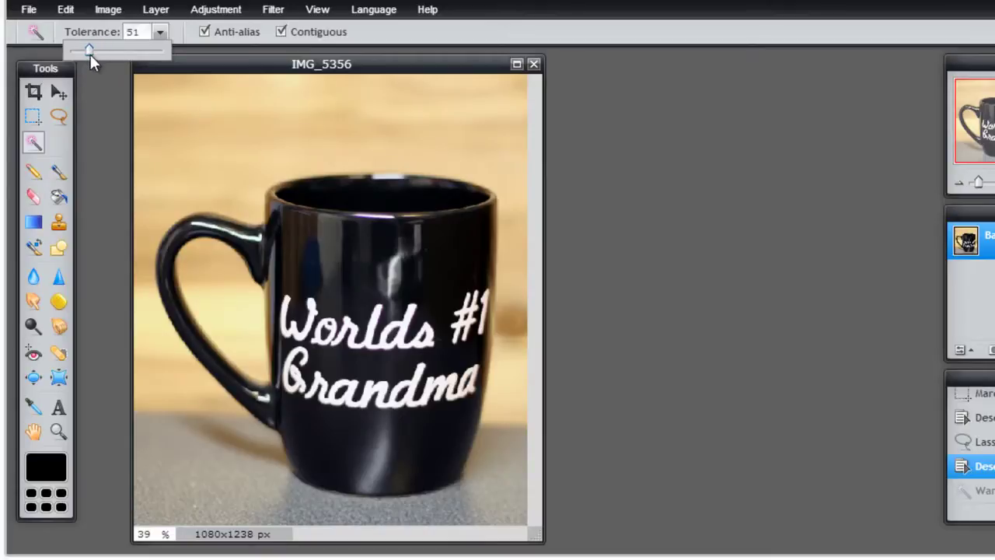
click(150, 127)
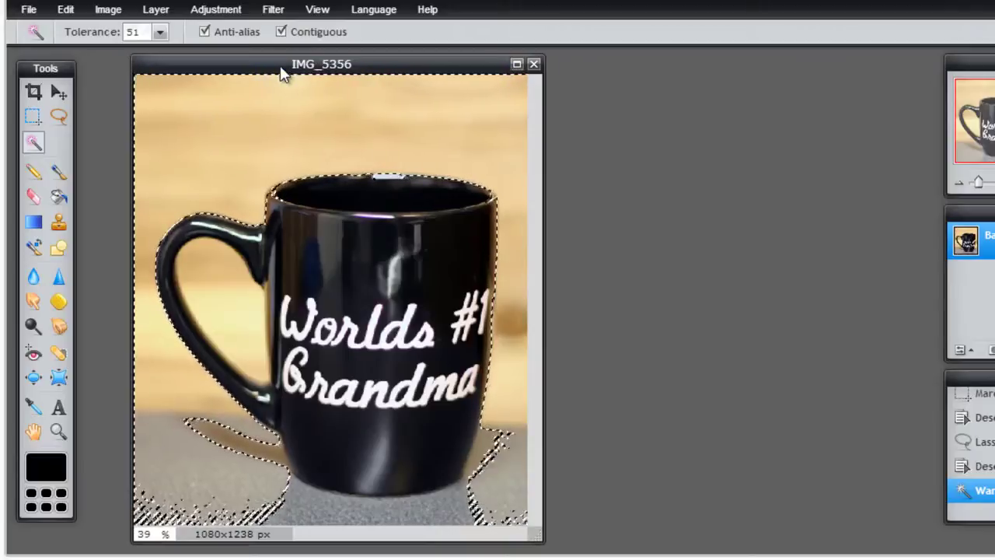
Undo the selection, uncheck Contiguous, try a non-contiguous background selection, then undo it
key(ctrl+z)
click(281, 32)
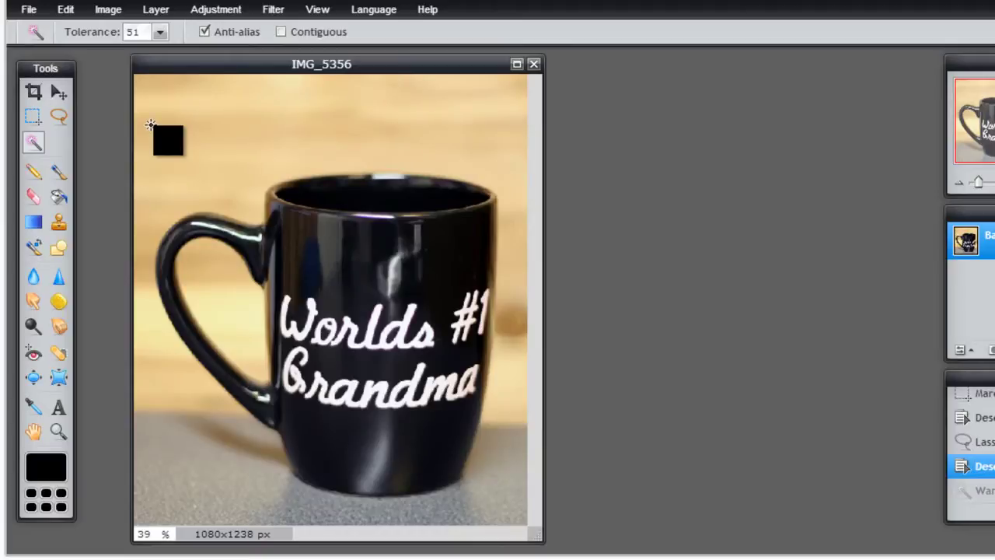
click(150, 125)
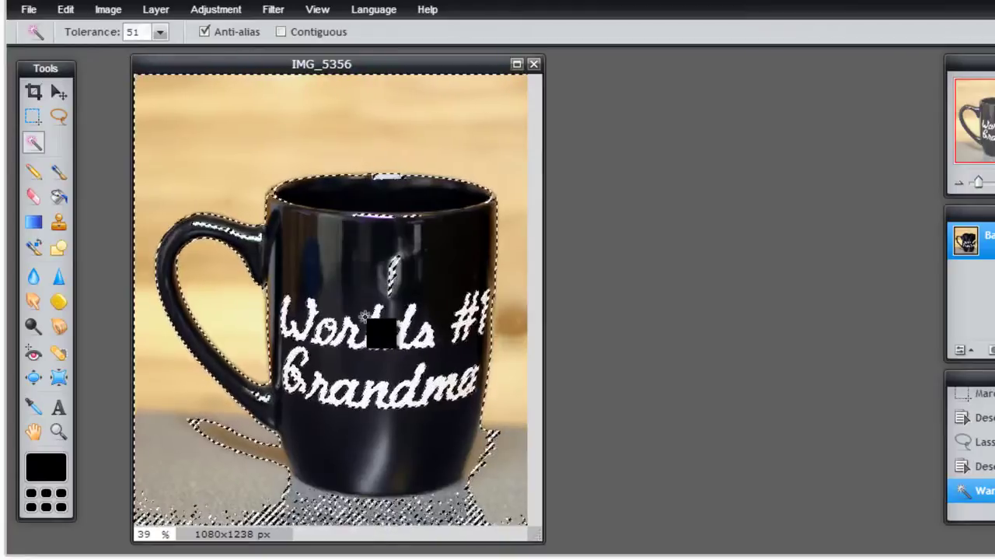
key(ctrl+z)
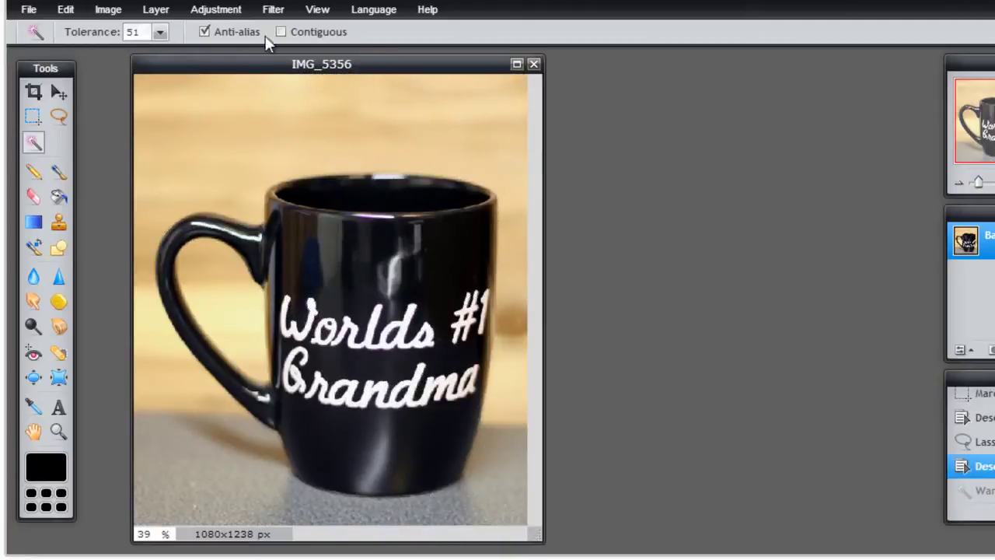
At tolerance 33, magic-wand the background inside the mug handle and delete it to white
click(160, 32)
drag(90, 50, 83, 52)
click(233, 315)
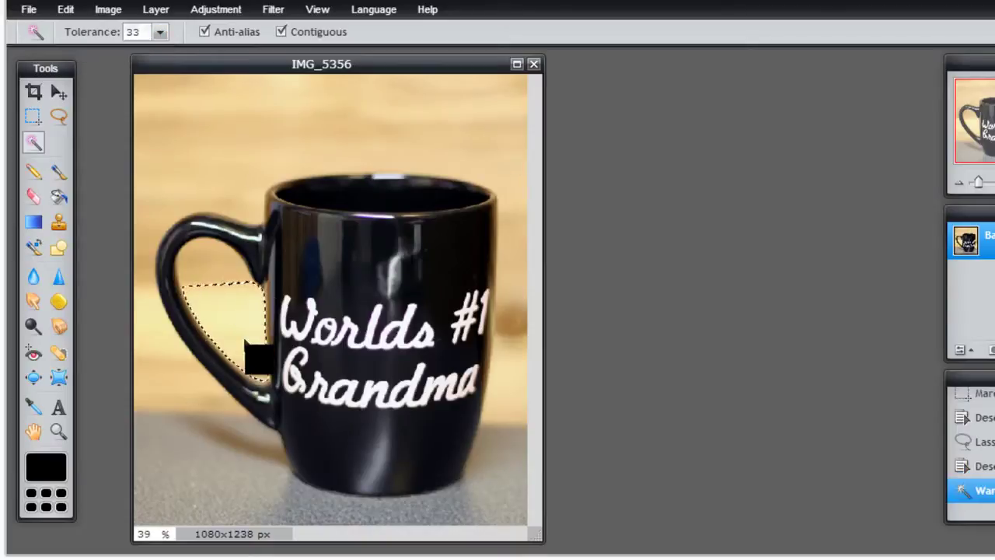
key(Delete)
Select and delete more area by colour, then clear the selection using the rectangular Marquee
click(210, 245)
key(Delete)
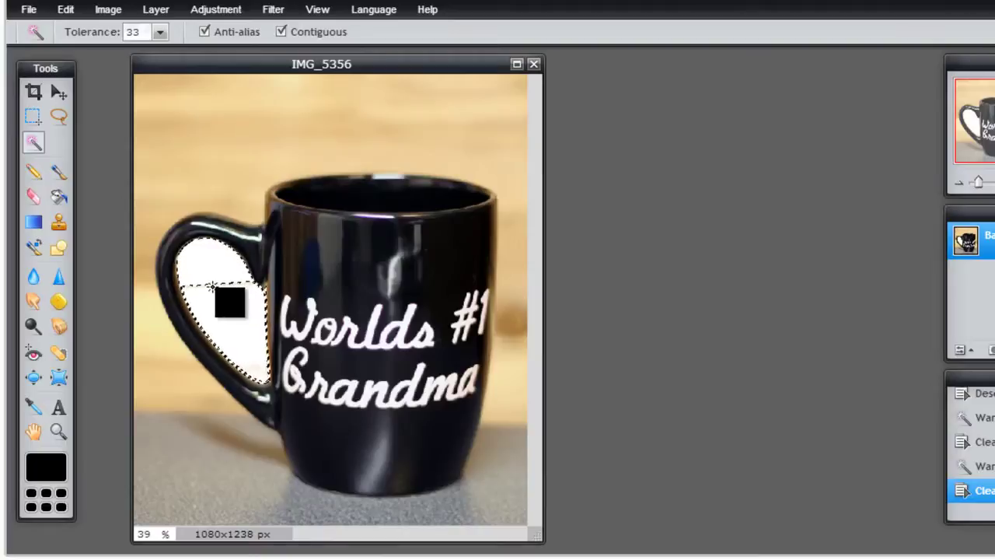
key(Delete)
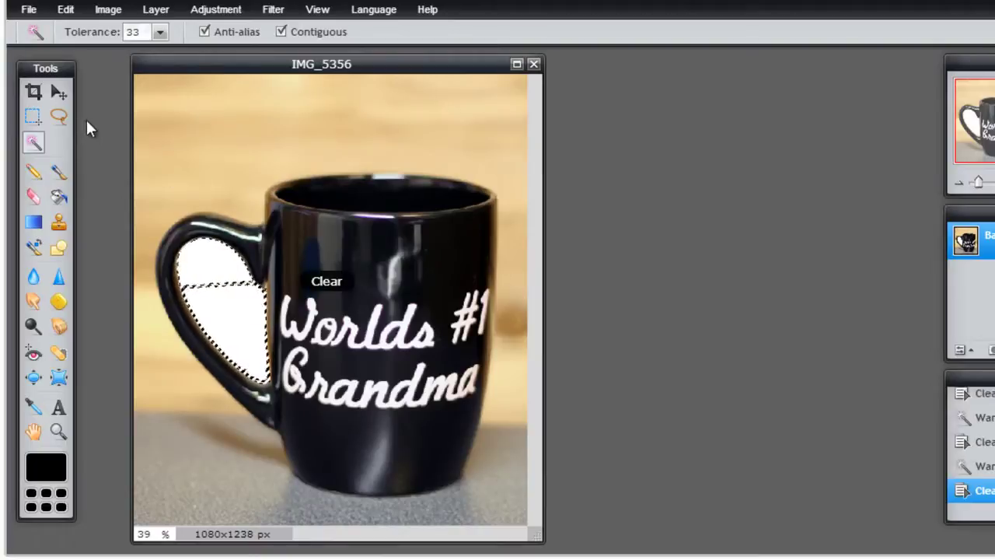
click(33, 115)
click(148, 104)
Undo the Clear and the selection so the handle loop shows the original background
key(ctrl+z)
key(ctrl+z)
key(ctrl+z)
key(ctrl+z)
key(ctrl+z)
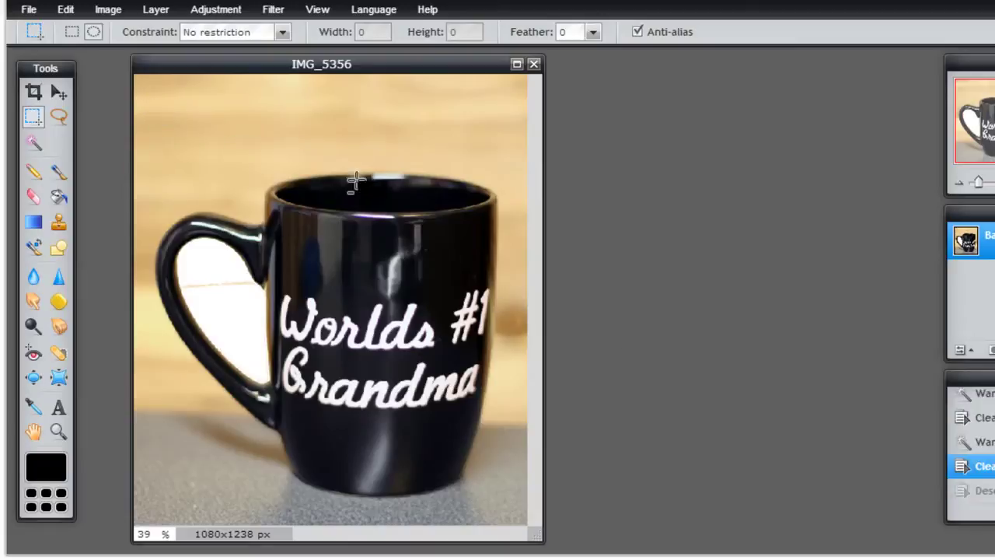
key(ctrl+z)
key(ctrl+z)
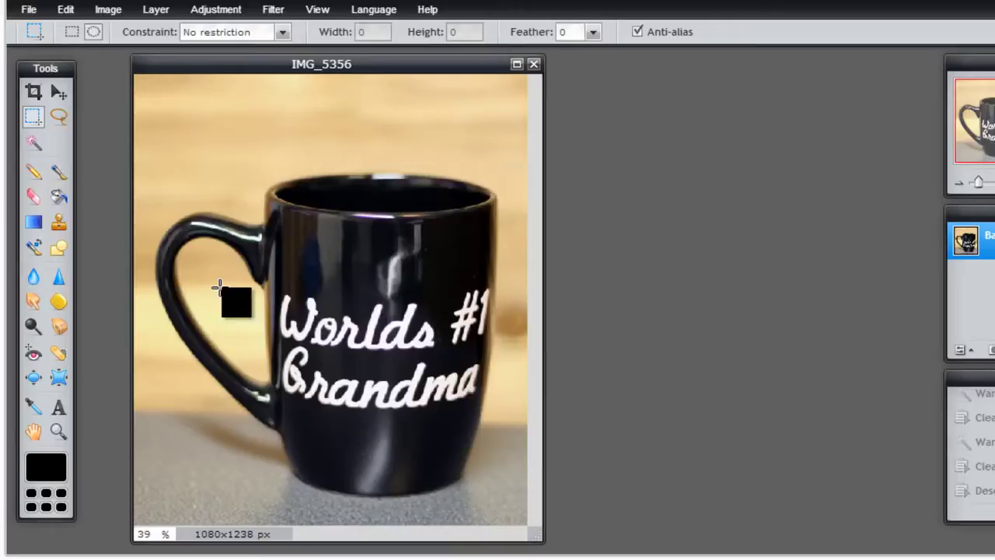
Select the Pencil tool with Plain type and size 7
click(34, 174)
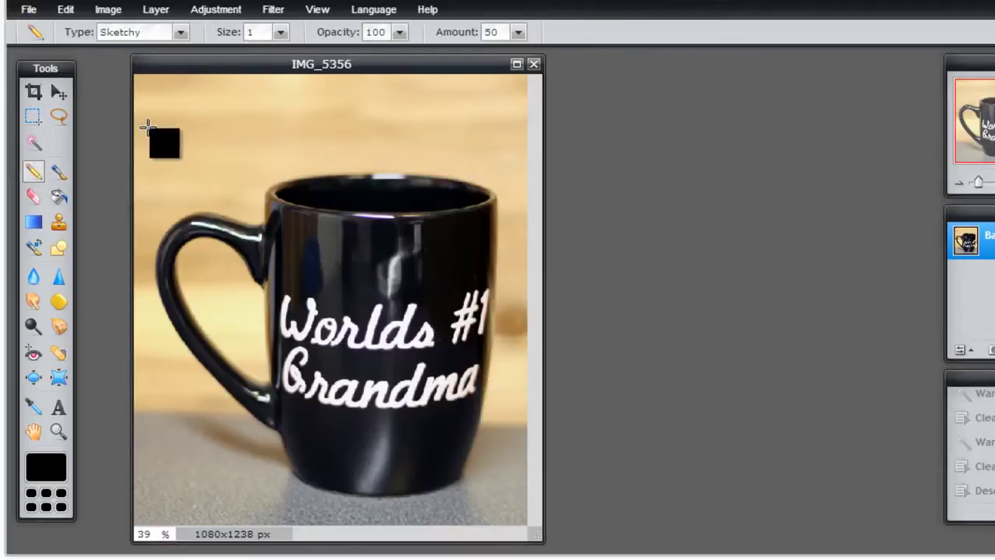
click(180, 35)
click(161, 50)
click(281, 34)
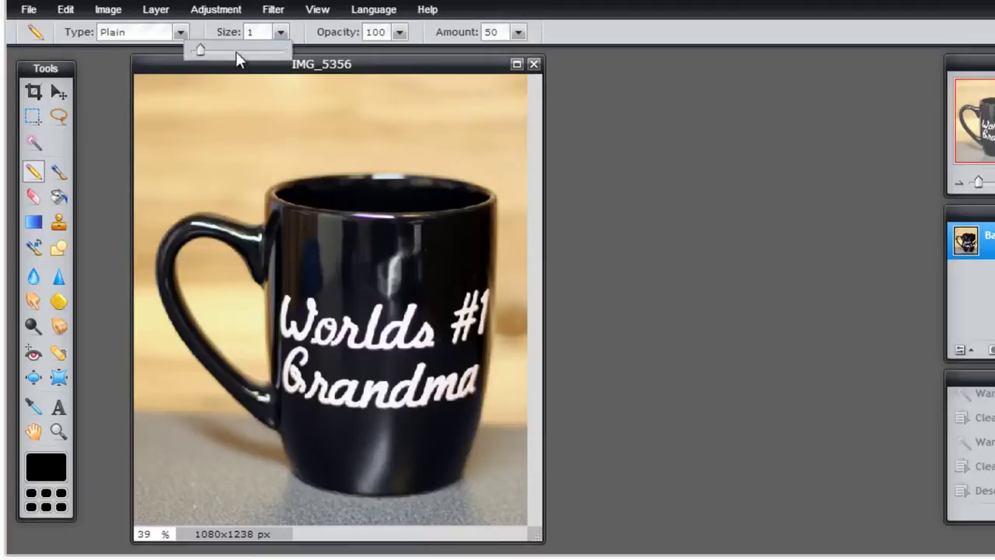
drag(235, 51, 250, 51)
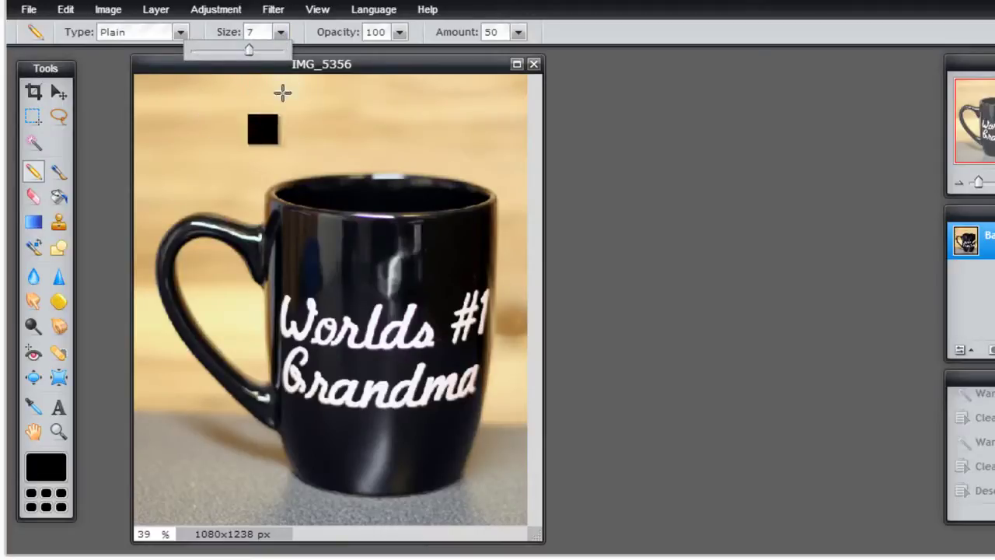
Draw a trial pencil line above the mug, then undo it
mouse_move(170, 125)
mouse_down()
mouse_move(381, 117)
mouse_move(410, 138)
mouse_move(396, 203)
mouse_move(235, 165)
mouse_move(207, 120)
mouse_move(183, 149)
mouse_move(313, 137)
mouse_move(381, 172)
mouse_up()
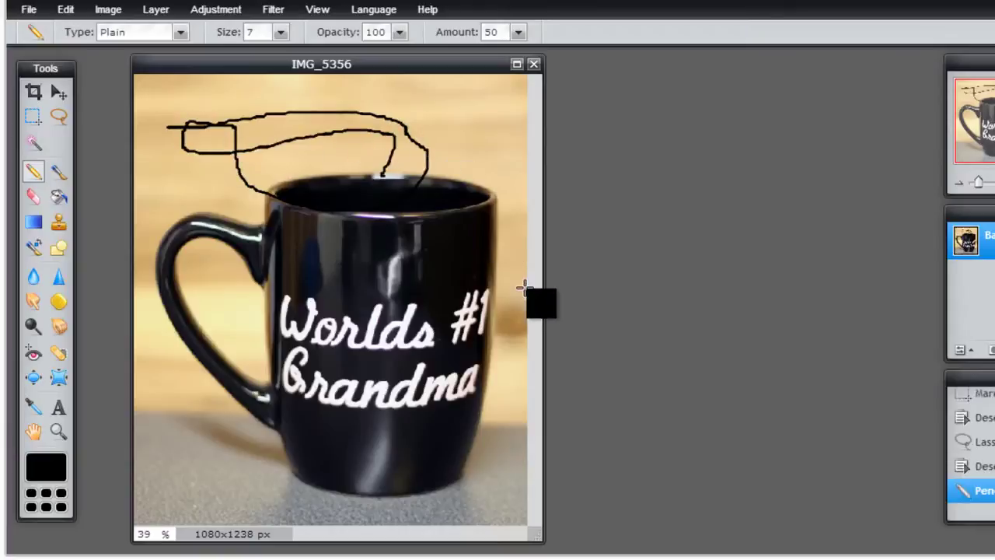
key(alt)
key(ctrl+z)
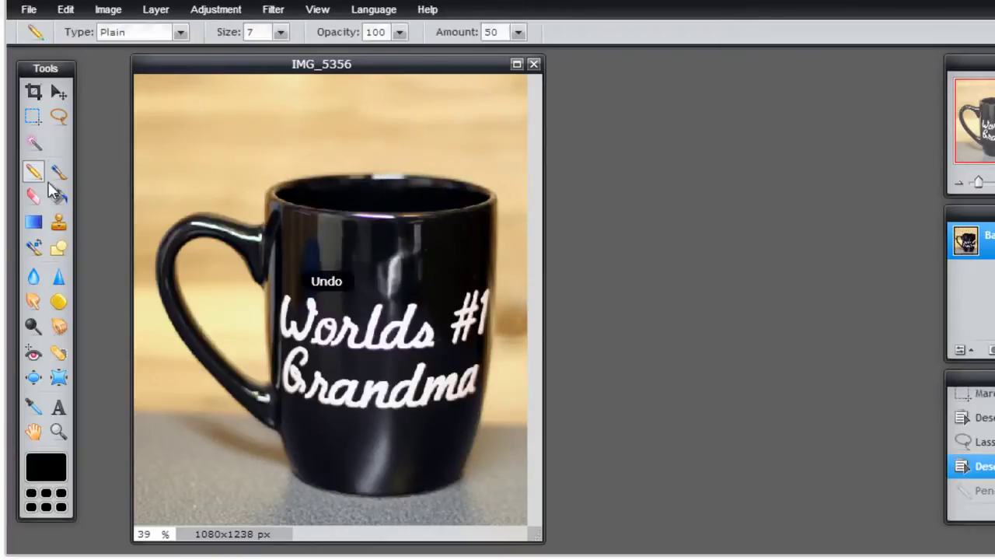
Set the Brush to the soft 100 preset, paint a trial black stroke above the mug, then undo it
click(62, 174)
click(127, 32)
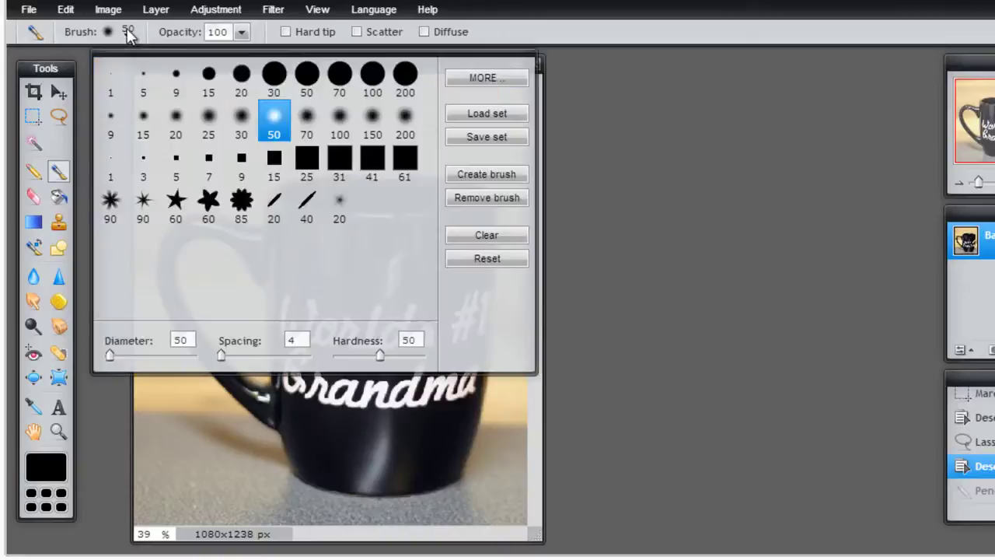
click(342, 123)
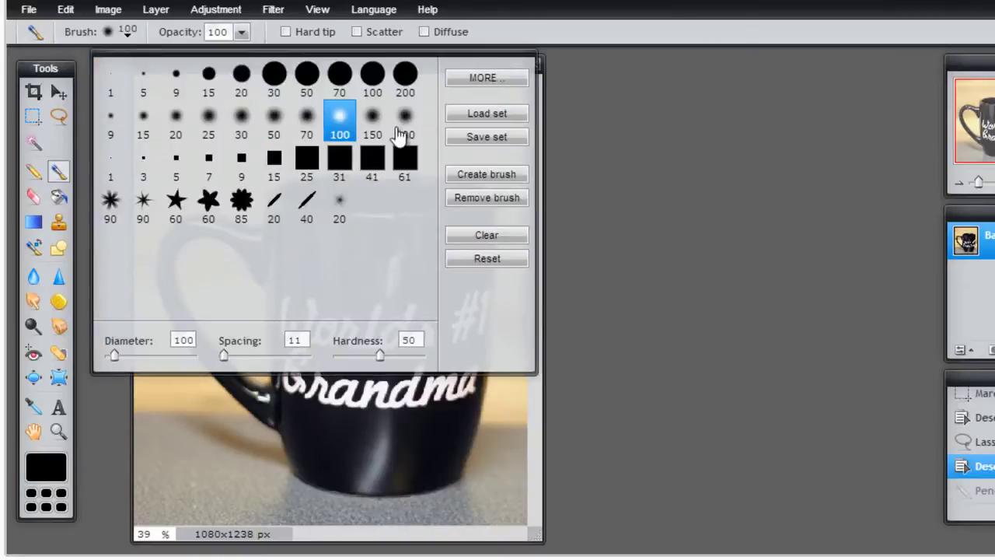
click(620, 125)
mouse_move(173, 132)
mouse_down()
mouse_move(412, 126)
mouse_move(490, 193)
mouse_move(455, 404)
mouse_move(405, 389)
mouse_move(244, 195)
mouse_up()
key(ctrl+z)
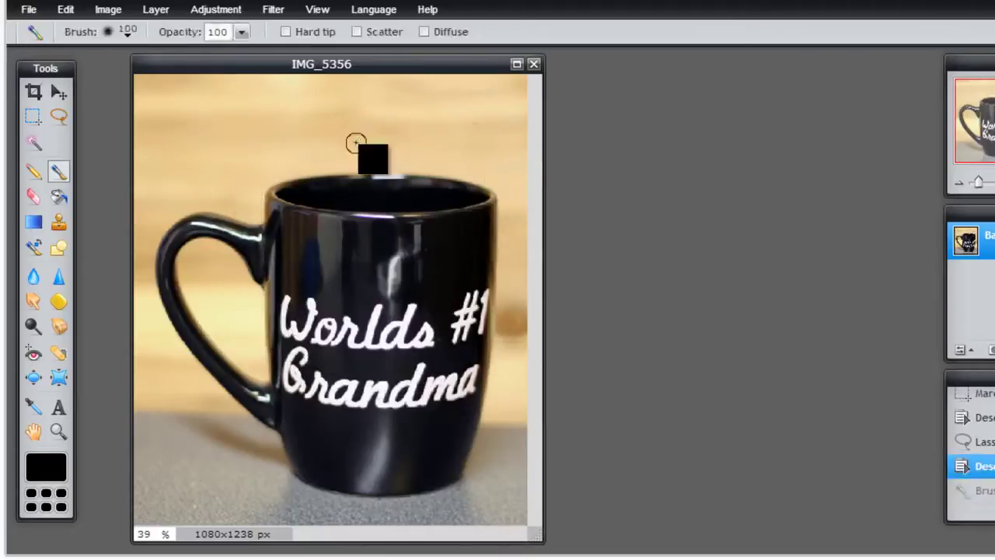
Give the Eraser the 150 soft brush, erase a trial streak across the top, then undo it
click(33, 196)
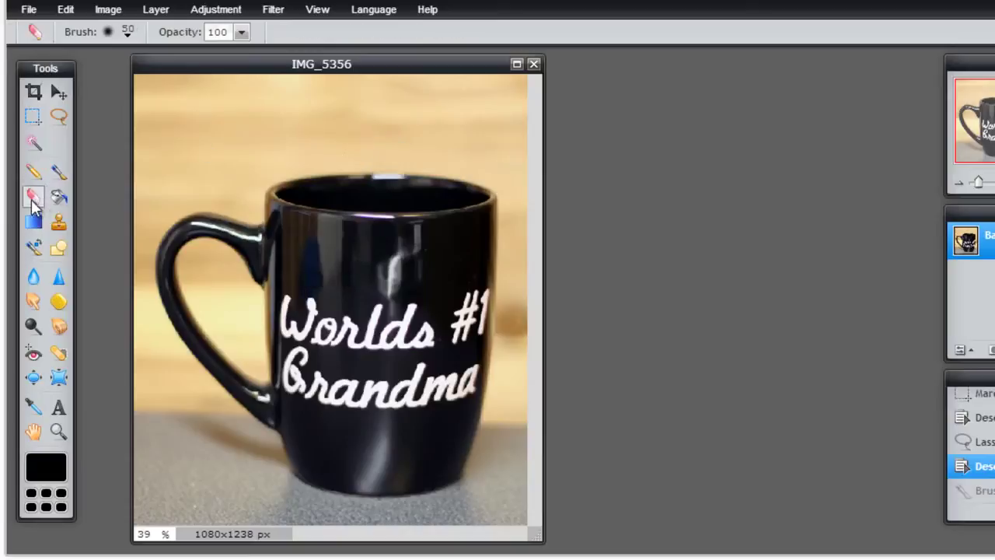
click(128, 31)
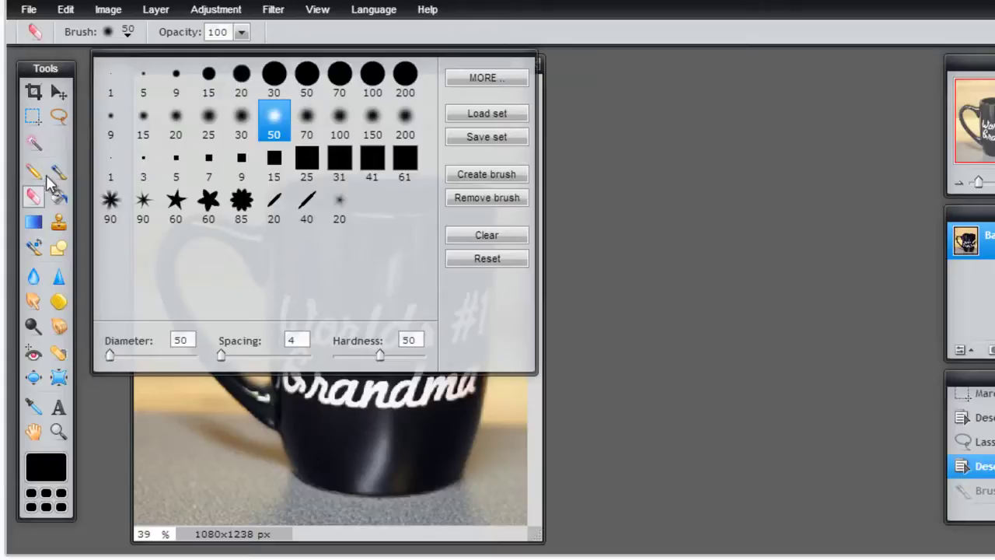
click(372, 125)
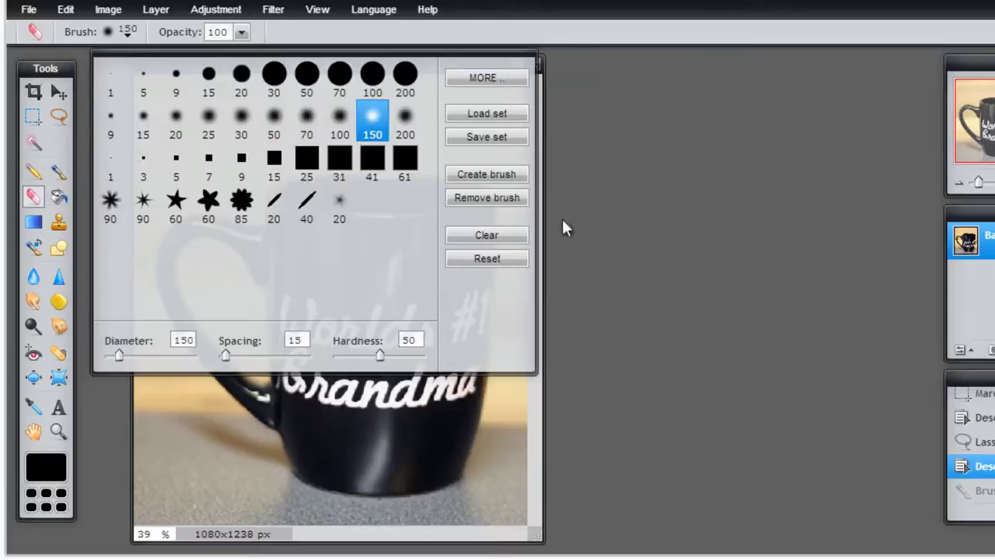
mouse_move(151, 135)
mouse_down()
mouse_move(271, 106)
mouse_move(471, 115)
mouse_move(536, 141)
mouse_move(176, 141)
mouse_up()
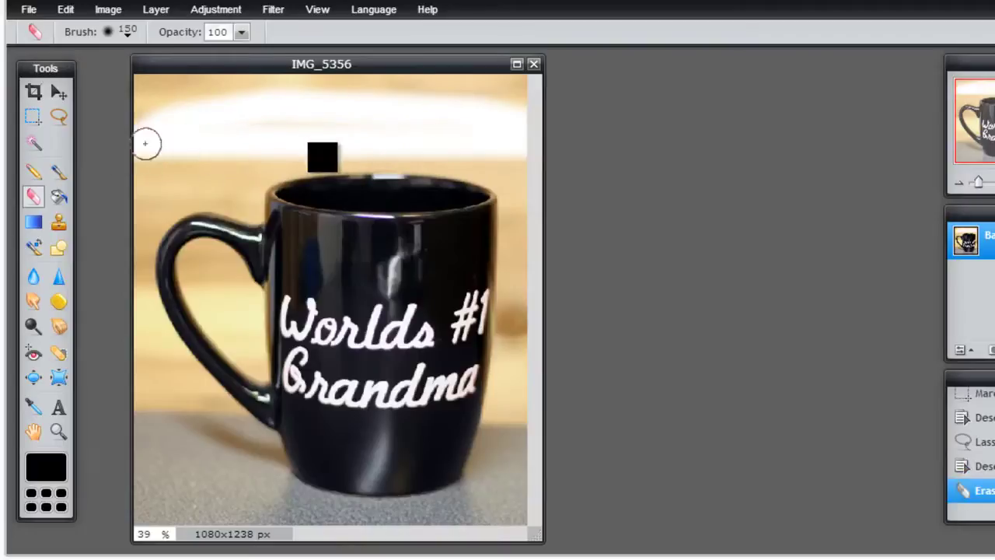
key(ctrl+z)
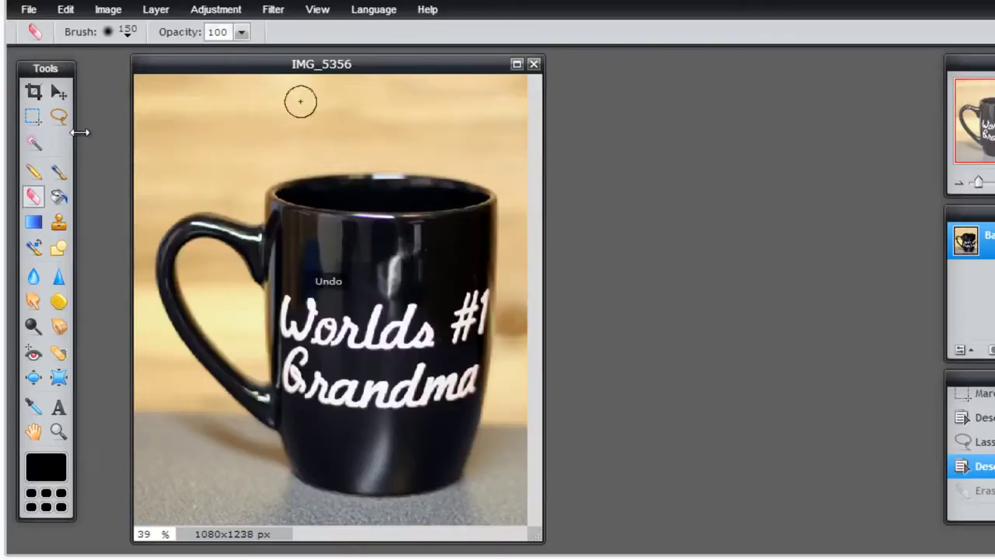
Set the Paint Bucket tolerance to 8, fill the top-left background black, then undo it
click(59, 196)
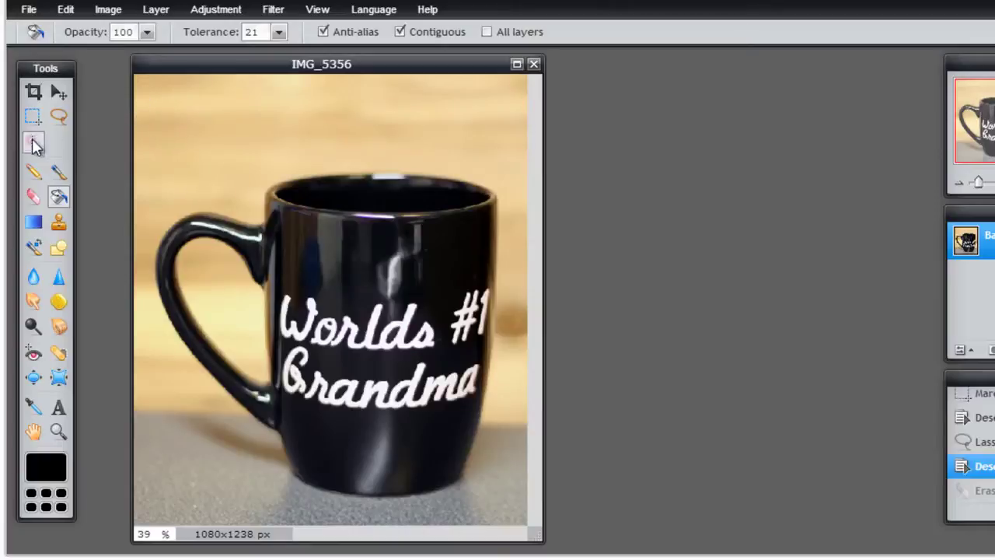
click(147, 32)
click(278, 32)
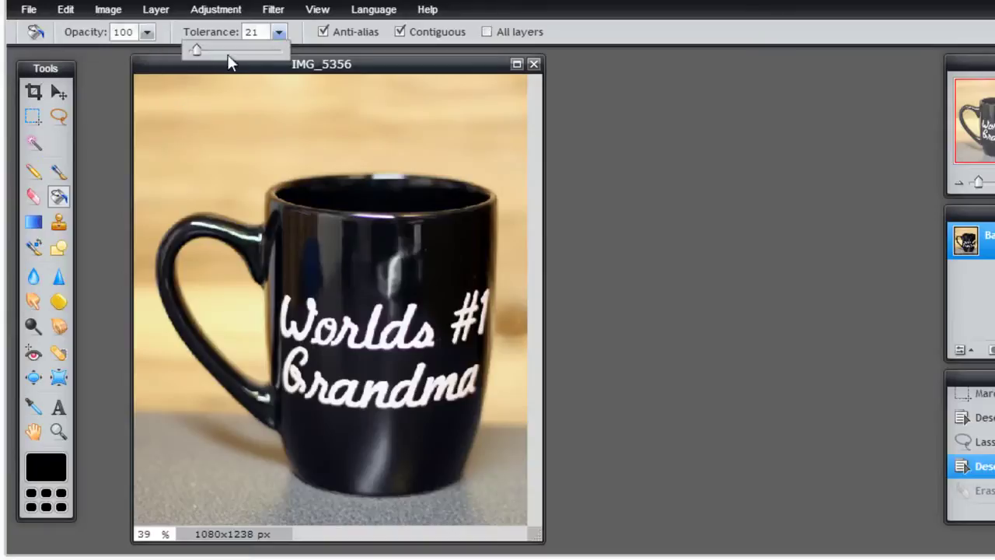
drag(194, 50, 193, 51)
click(142, 126)
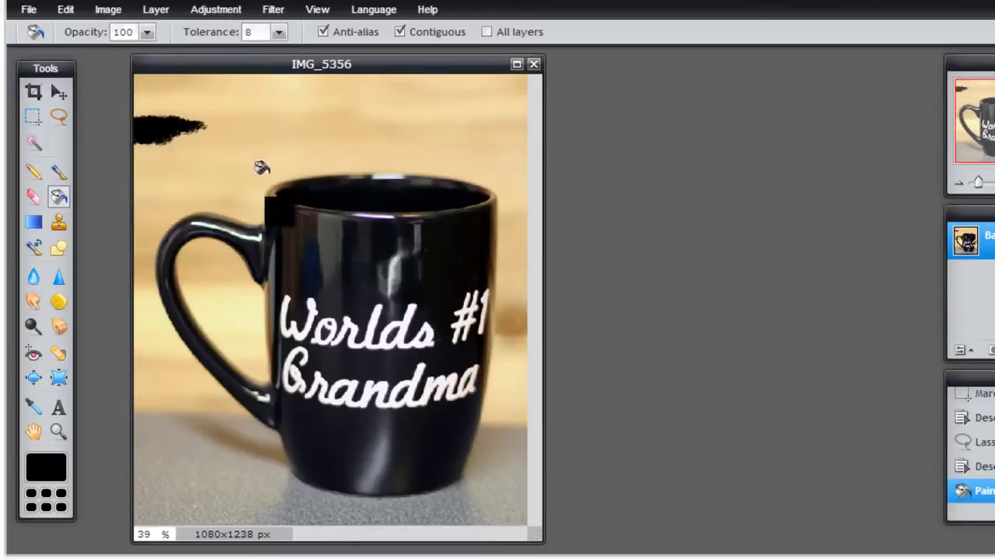
key(ctrl+z)
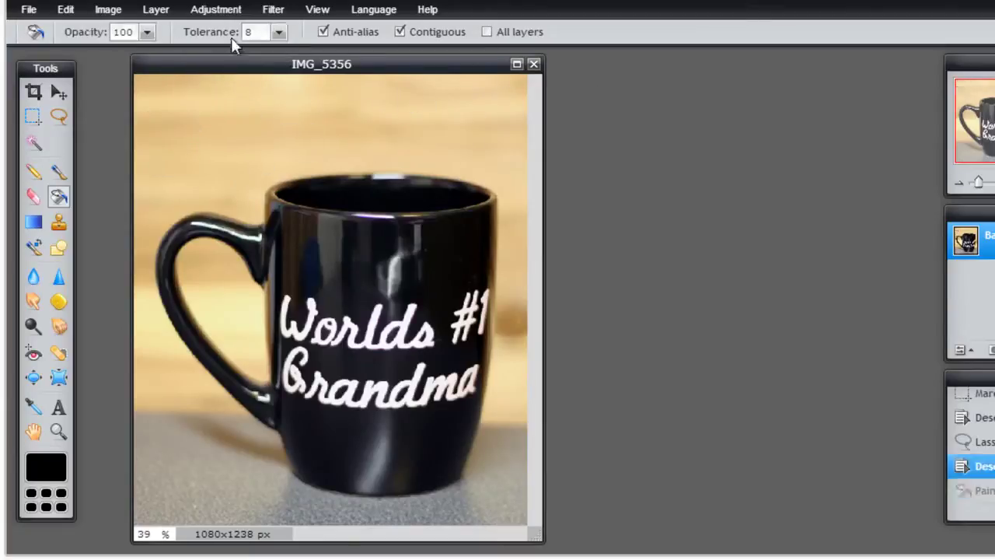
Raise the tolerance to 33, fill the wooden background black, then undo it
click(278, 33)
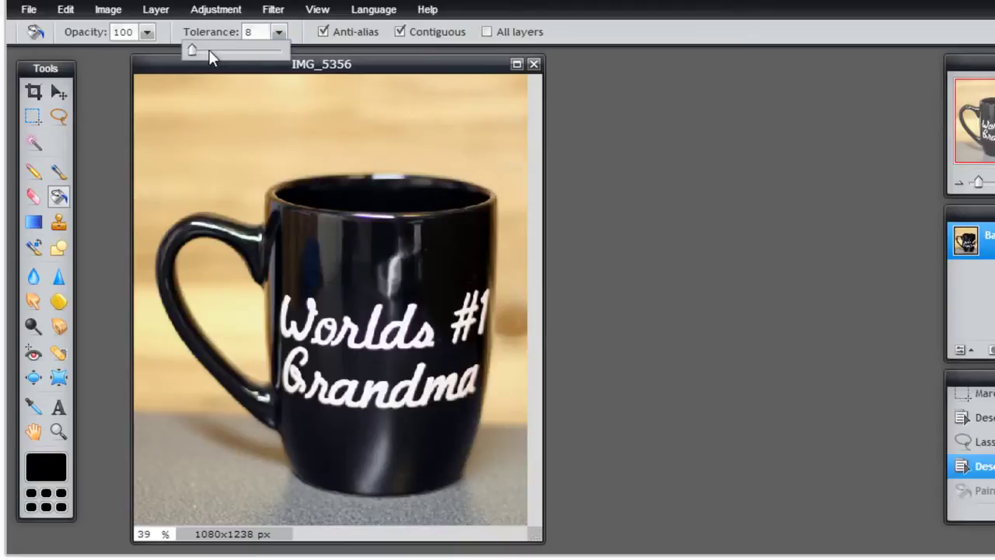
drag(192, 50, 202, 53)
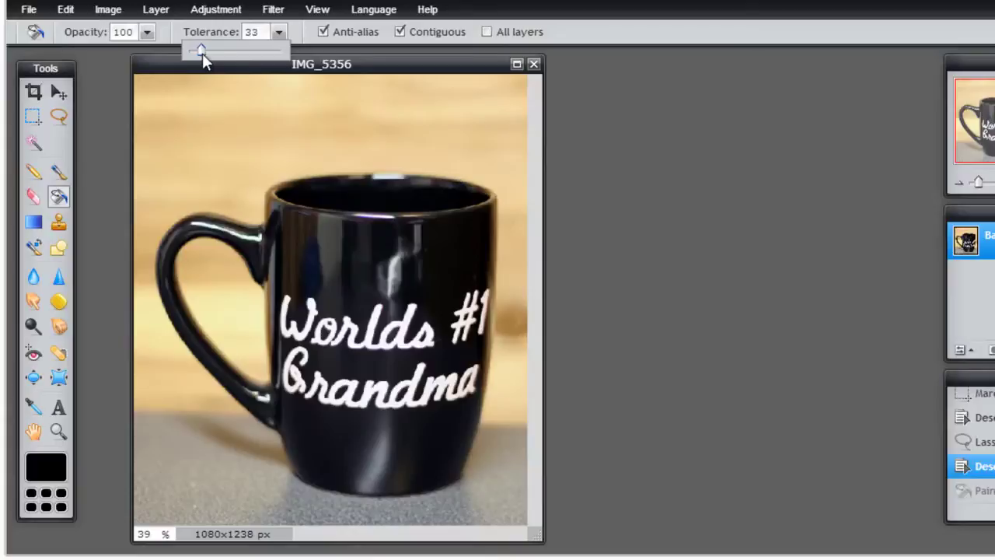
click(135, 108)
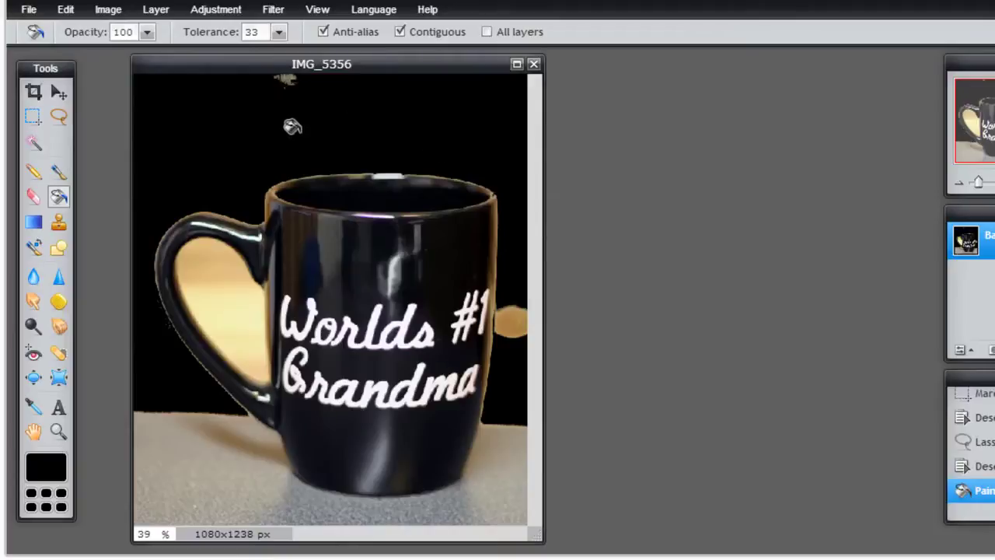
key(ctrl+z)
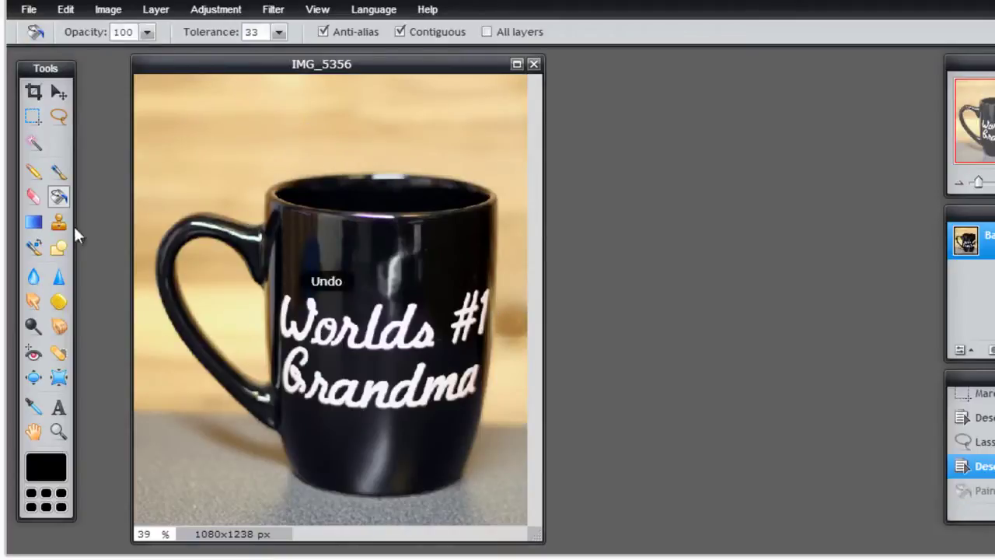
Draw two trial white-to-black gradients across the photo with the Gradient tool, undoing each
click(32, 225)
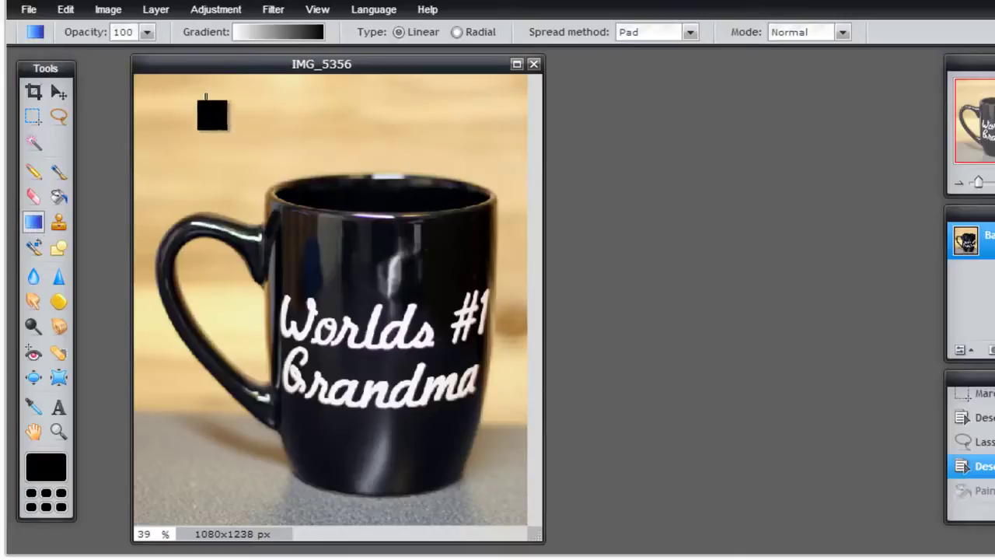
drag(160, 117, 528, 117)
key(ctrl+z)
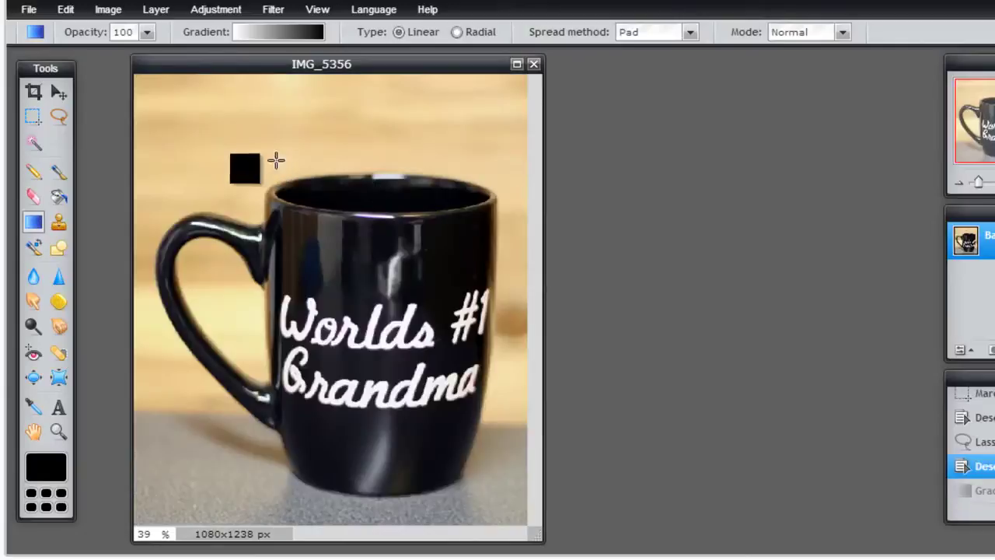
drag(171, 124, 401, 133)
key(ctrl+z)
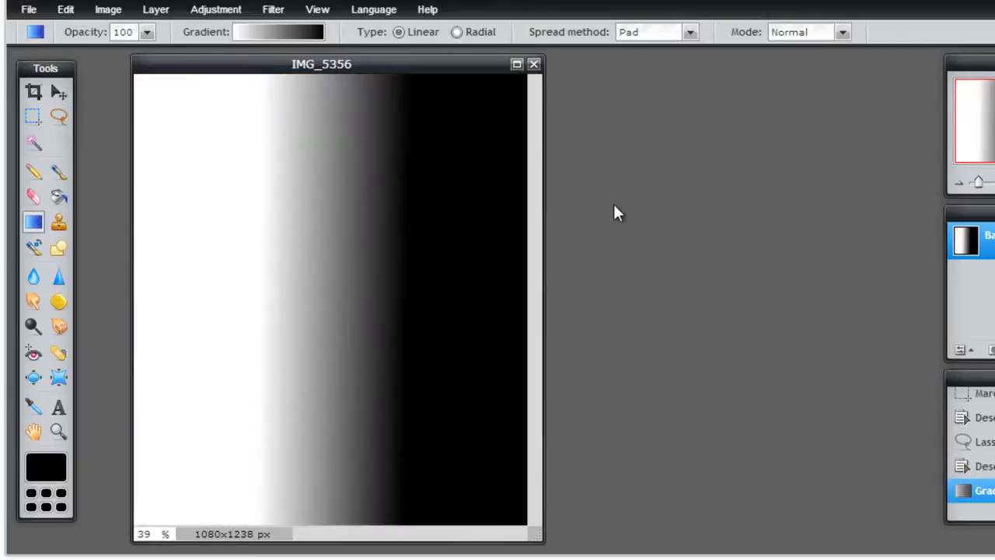
Choose the purple-to-orange preset in the gradient editor, then undo the gradient fill
click(282, 34)
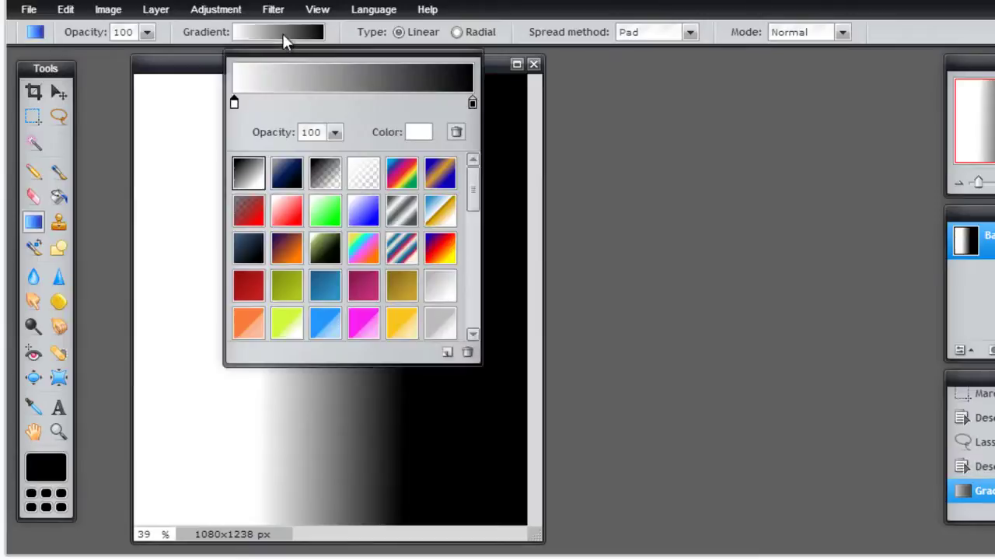
drag(234, 102, 357, 102)
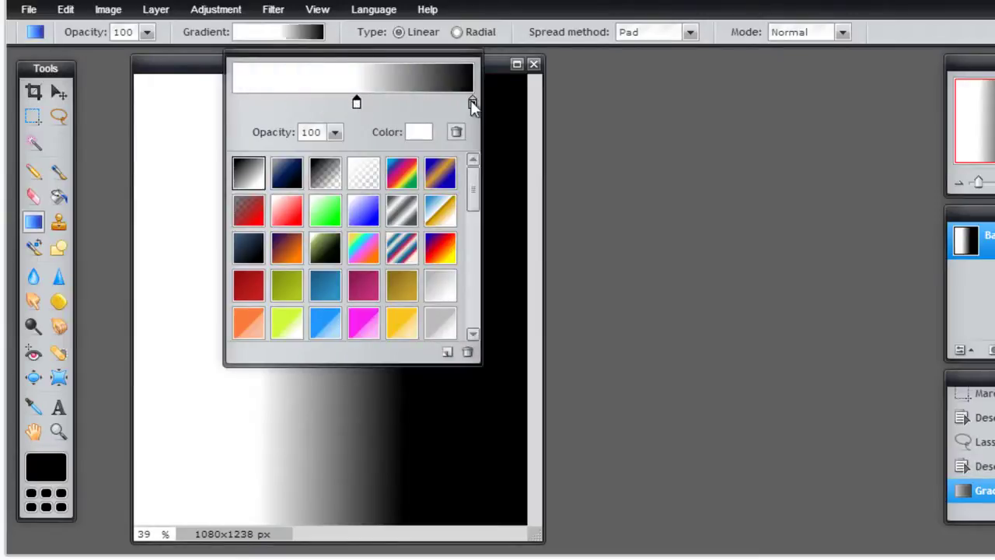
click(284, 216)
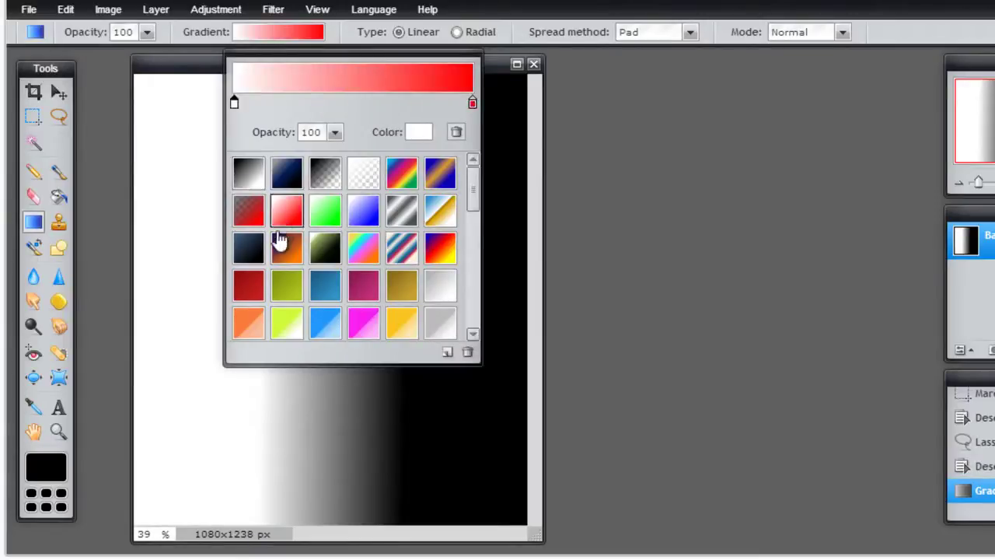
click(279, 243)
click(622, 159)
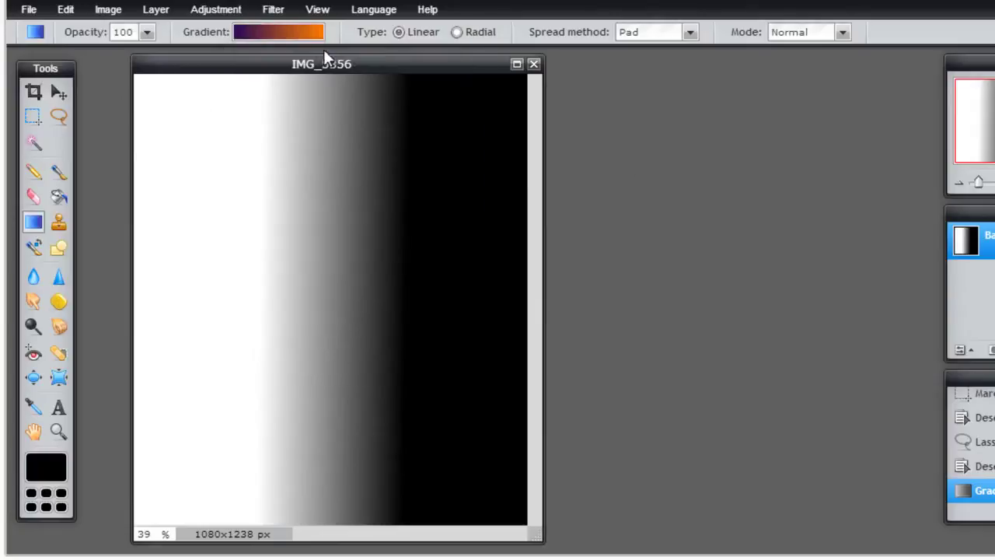
key(ctrl+z)
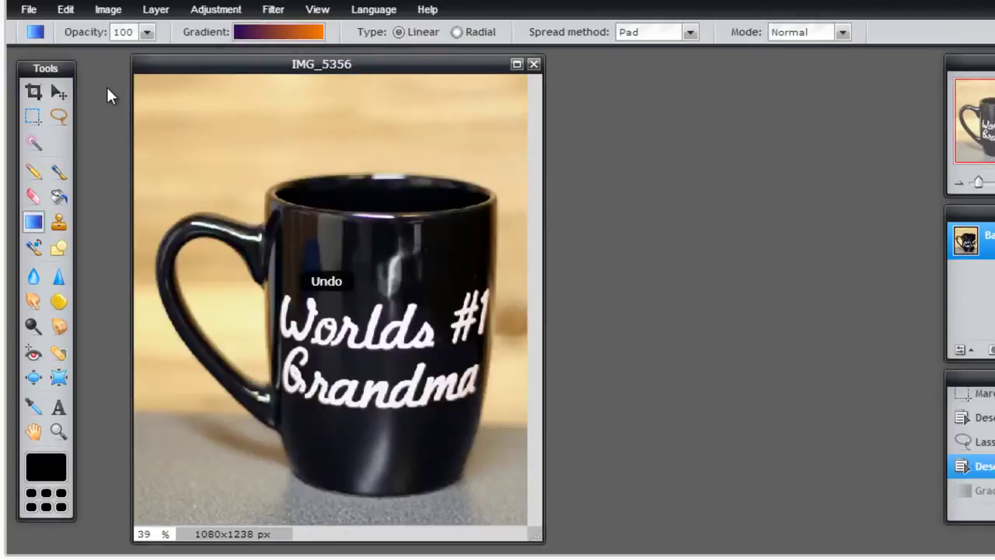
Stamp five trial Clone Stamp dabs above the mug, then undo them all
click(60, 223)
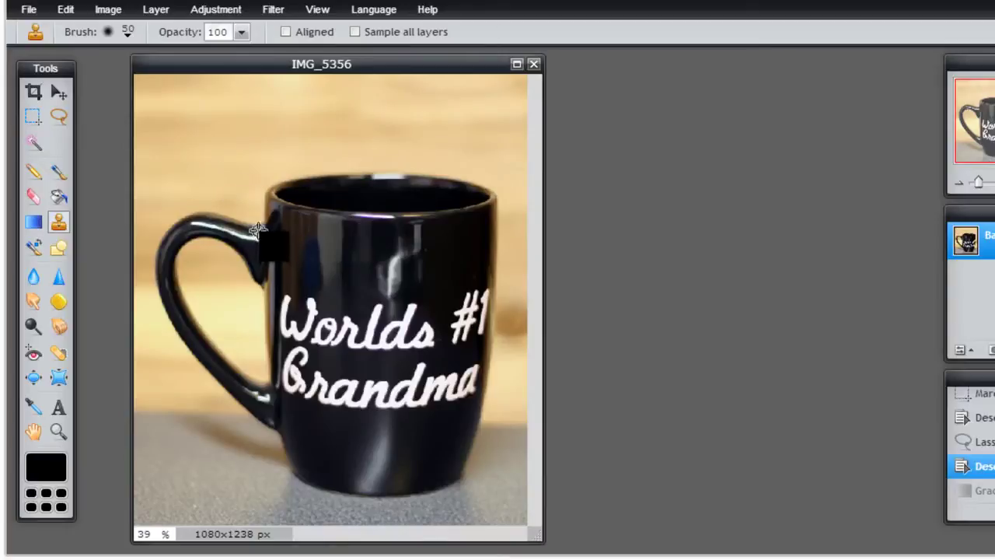
click(238, 193)
click(215, 167)
click(243, 140)
click(331, 126)
click(424, 135)
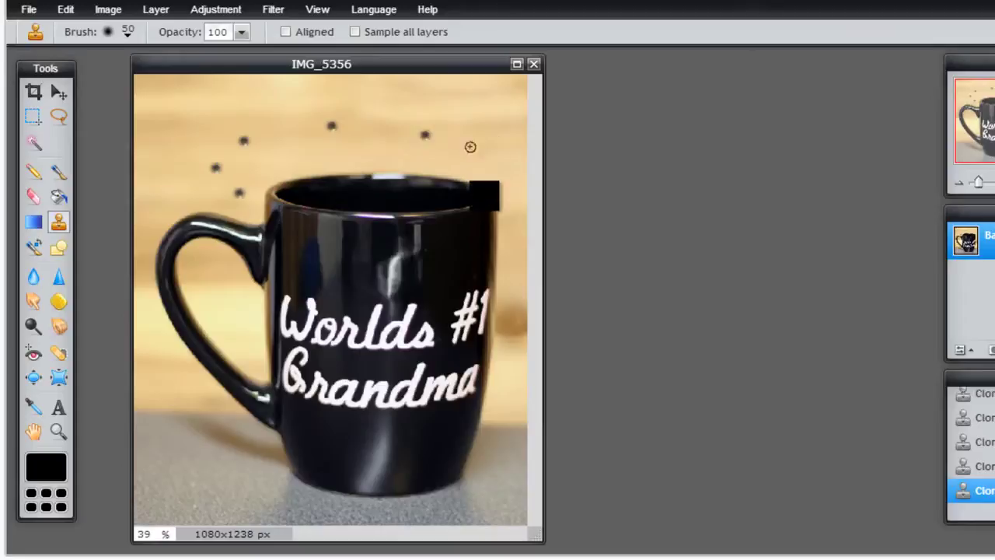
key(ctrl+z)
key(ctrl+z)
key(ctrl+z)
key(ctrl+z)
key(ctrl+z)
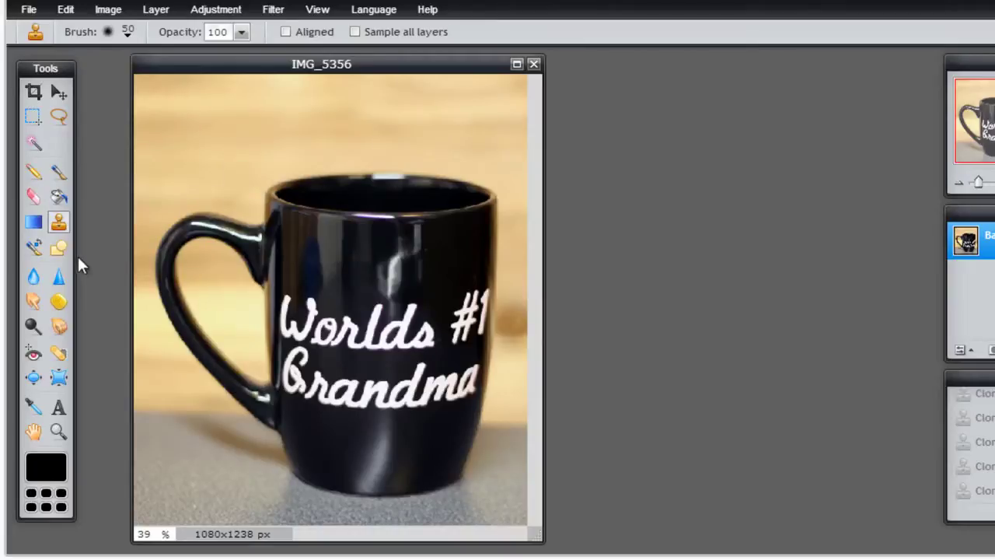
Try the Color Replace tool, then switch to the Drawing tool for filled shapes
click(35, 247)
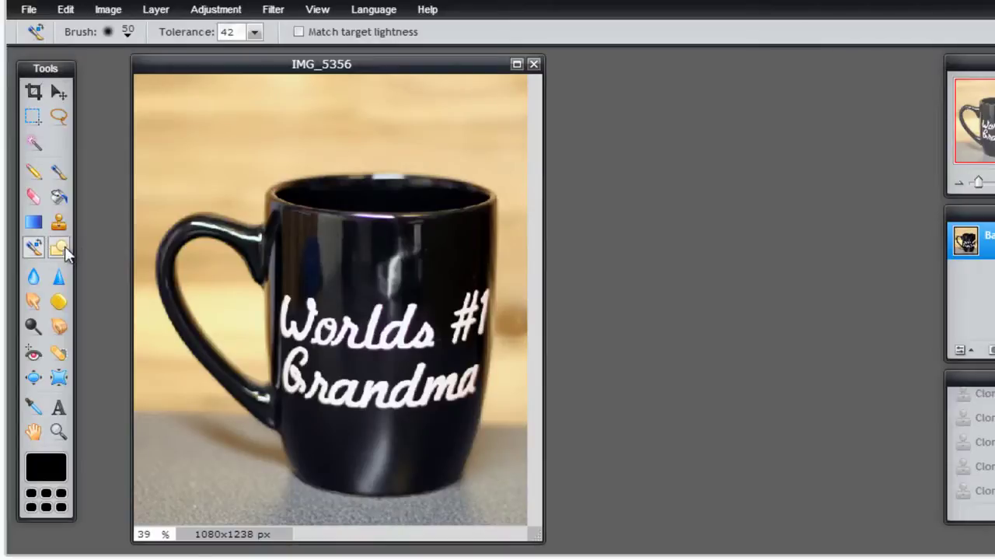
click(61, 247)
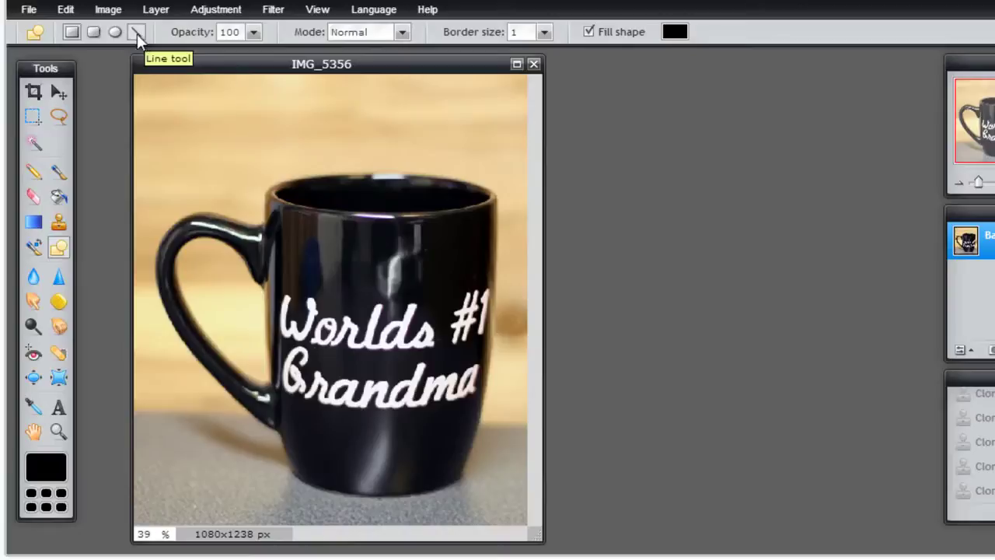
Select the Blur tool with its 50-pixel brush at strength 100
click(34, 278)
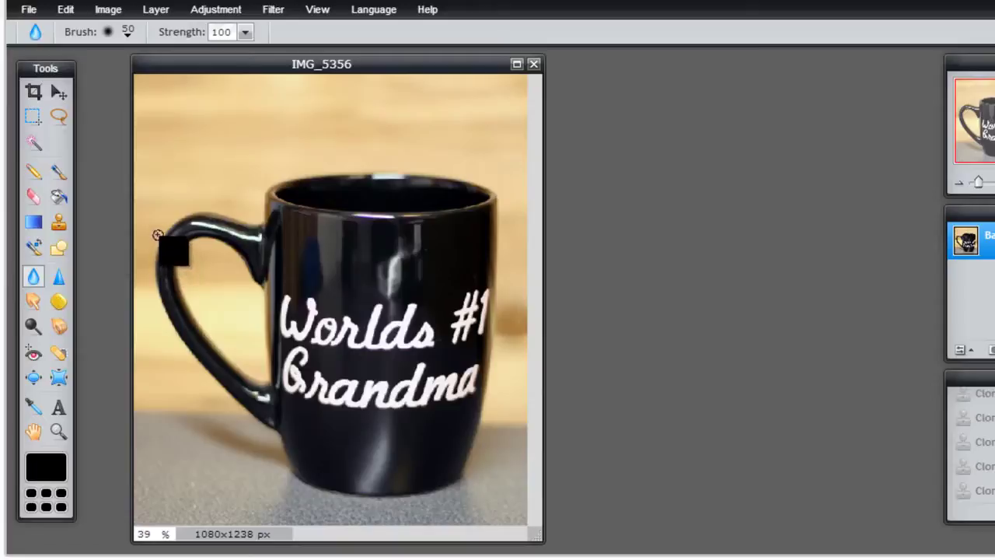
Blur a spot near the handle, then smudge the handle into its gap and undo the smudge
click(204, 269)
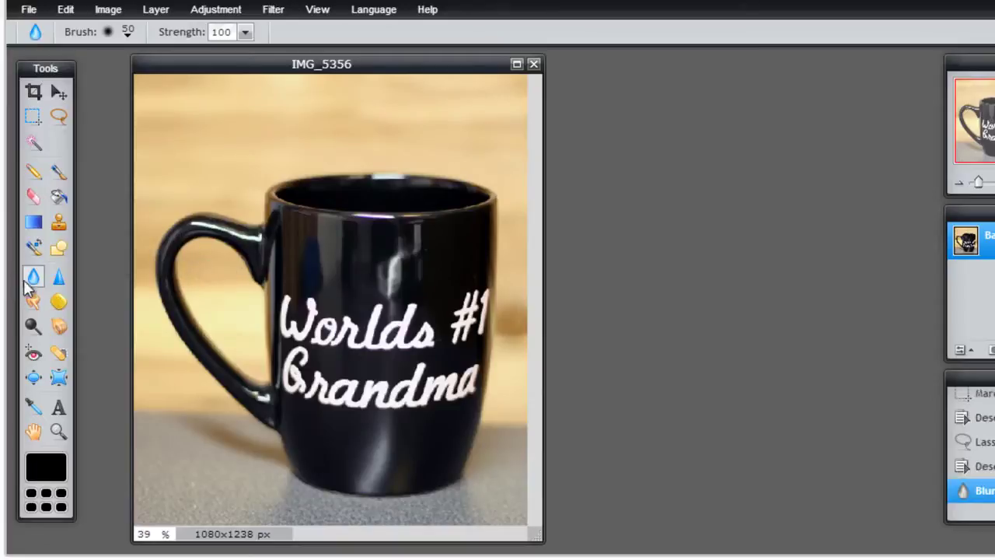
click(33, 301)
drag(152, 233, 206, 274)
key(ctrl+z)
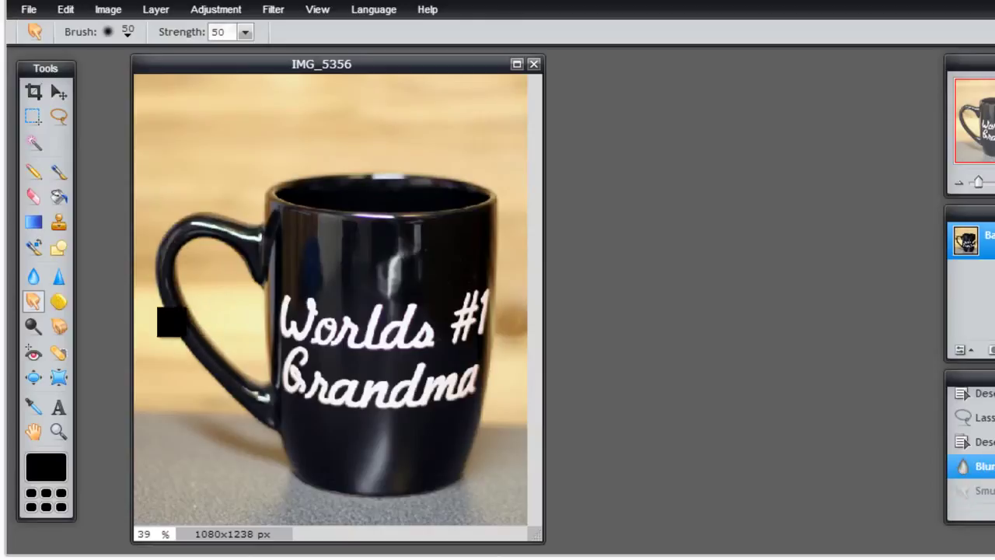
With the Sponge in Saturate mode at strength 25, saturate around the handle and left edge, then undo
click(59, 301)
key(ctrl+z)
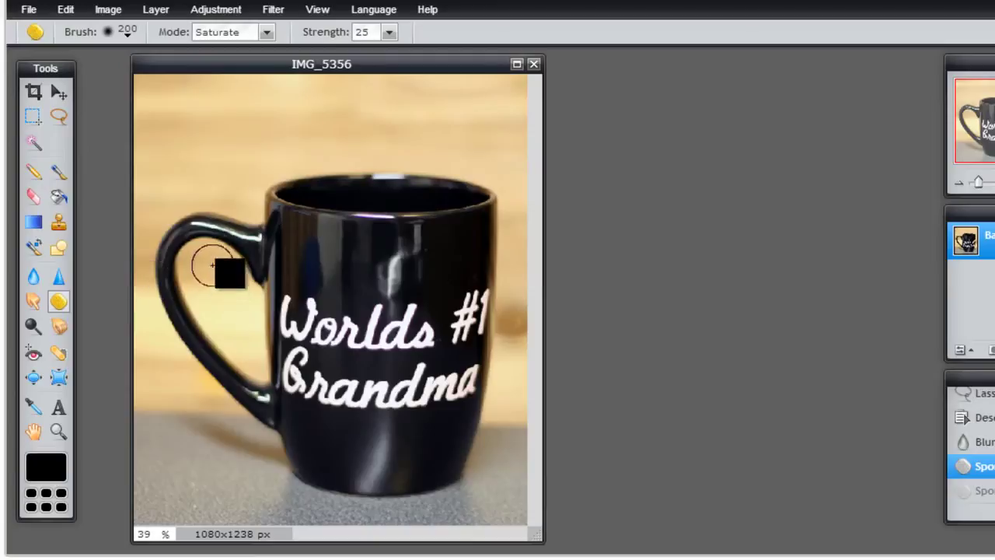
mouse_move(206, 260)
mouse_down()
mouse_move(193, 281)
mouse_move(231, 271)
mouse_move(220, 271)
mouse_move(214, 304)
mouse_move(247, 295)
mouse_move(235, 299)
mouse_move(234, 330)
mouse_move(257, 353)
mouse_move(252, 326)
mouse_move(244, 327)
mouse_move(237, 352)
mouse_up()
mouse_move(149, 389)
mouse_down()
mouse_move(186, 420)
mouse_move(225, 413)
mouse_move(178, 363)
mouse_move(145, 291)
mouse_move(145, 232)
mouse_move(164, 161)
mouse_move(139, 292)
mouse_move(134, 417)
mouse_move(223, 443)
mouse_move(257, 440)
mouse_move(147, 471)
mouse_move(199, 479)
mouse_move(206, 495)
mouse_move(216, 413)
mouse_up()
key(ctrl+z)
key(ctrl+z)
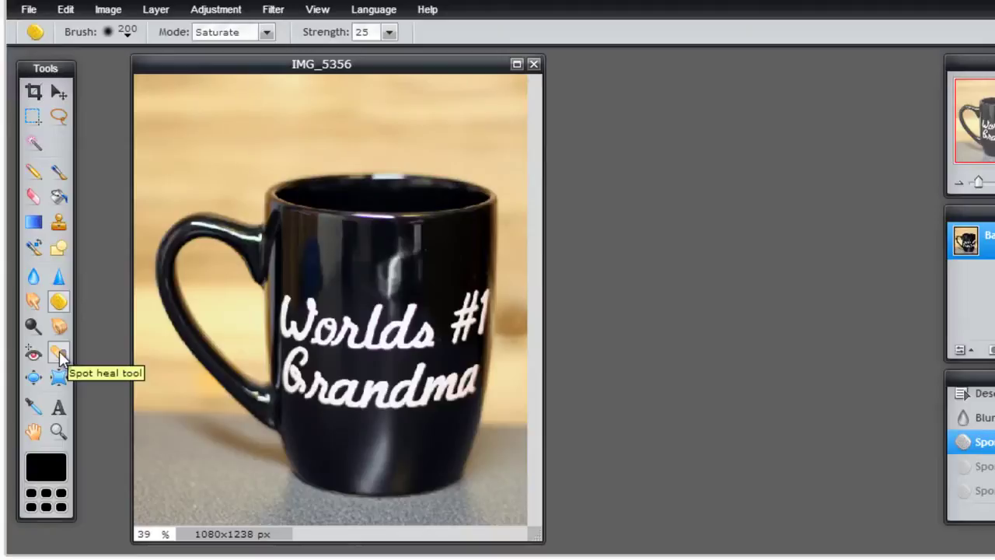
Bulge the W of Worlds on the mug with the Bloat tool, then undo it
click(34, 377)
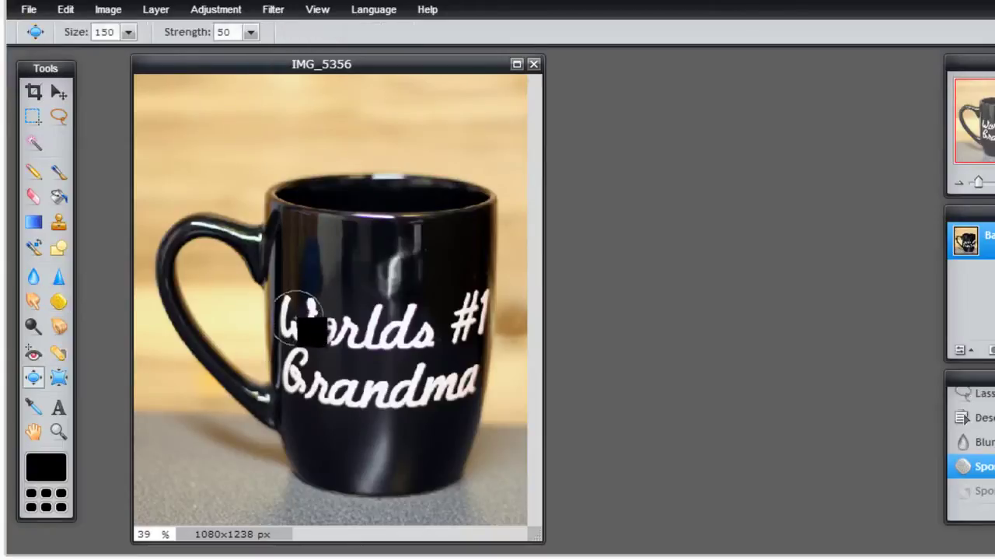
drag(299, 318, 299, 319)
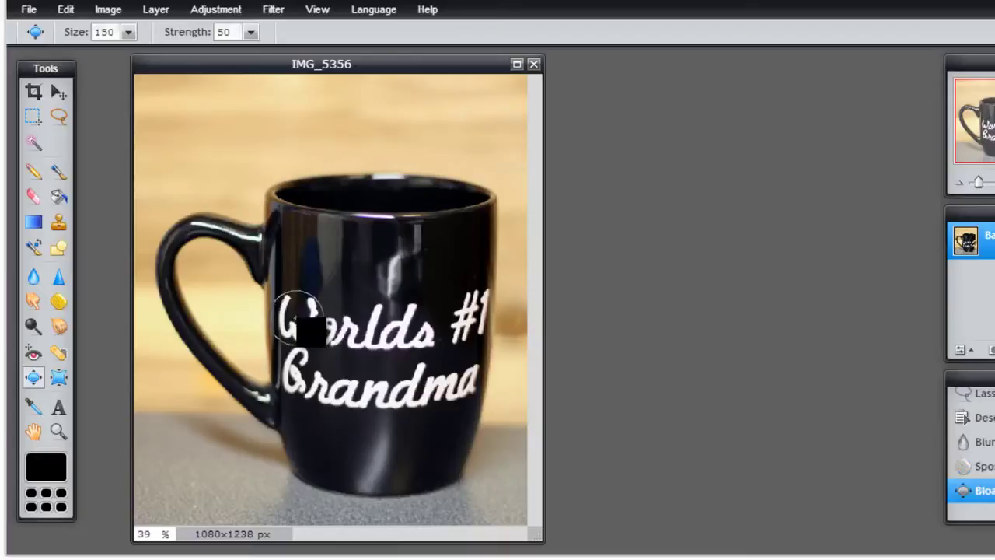
click(299, 318)
click(298, 318)
key(ctrl+z)
key(ctrl+z)
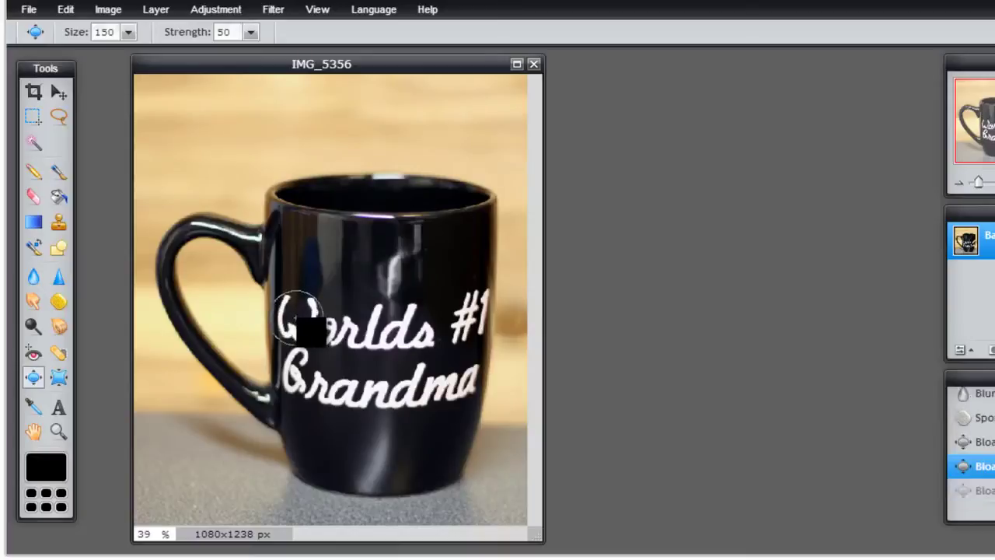
Pinch the W of Worlds with the Pinch tool, then undo both pinch steps
click(58, 377)
click(296, 315)
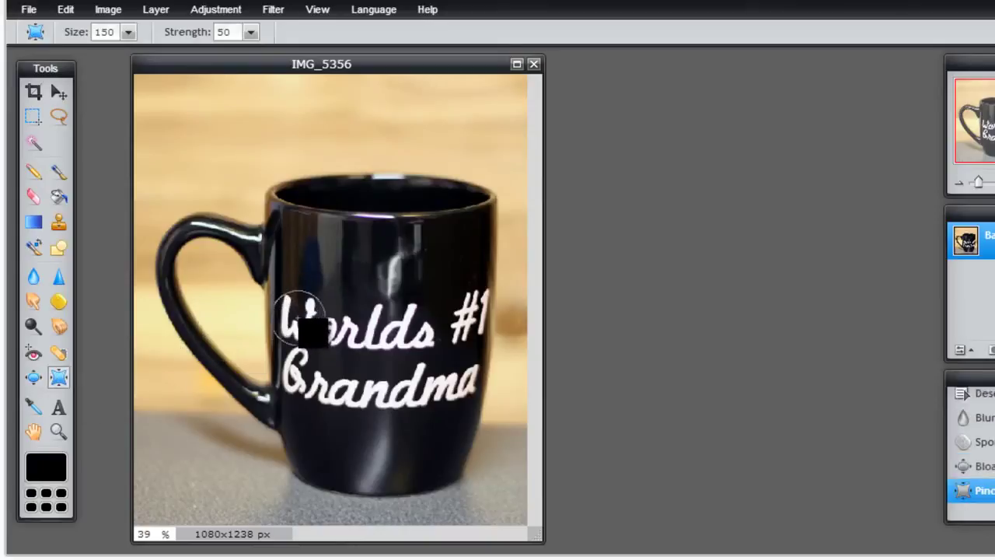
click(300, 317)
key(ctrl+z)
key(ctrl+z)
key(i)
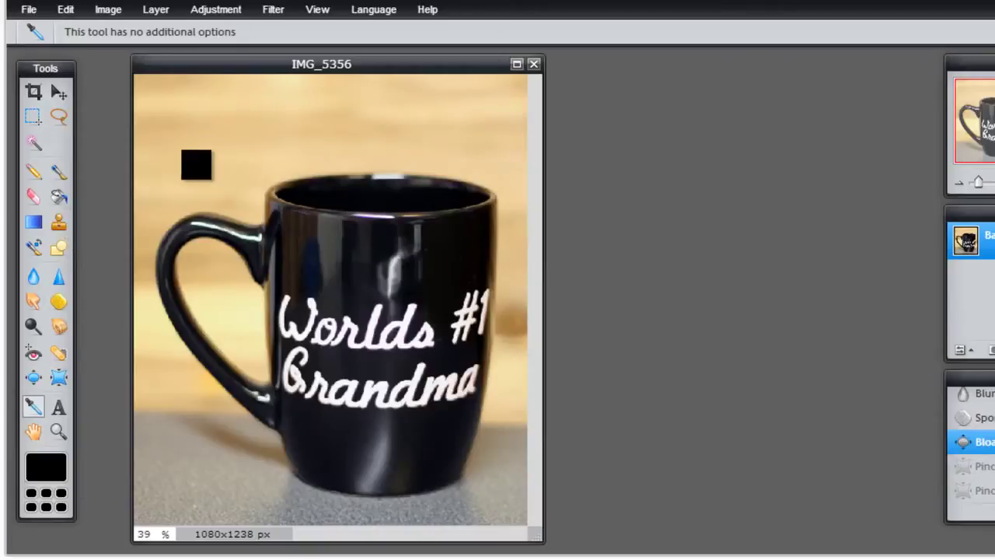
Sample the mug, lettering and handle colours, ending on the beige background
click(194, 123)
click(349, 268)
click(377, 366)
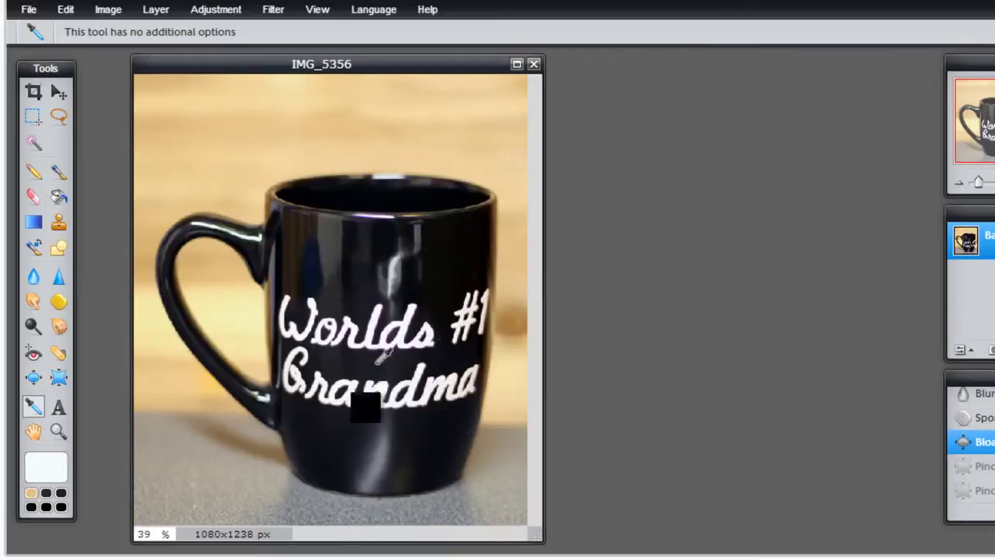
click(240, 213)
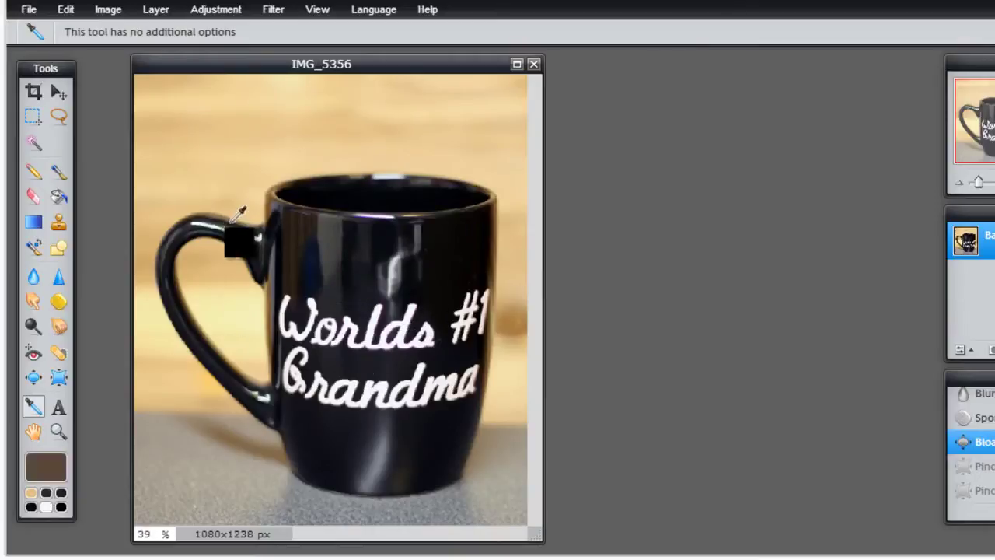
click(210, 163)
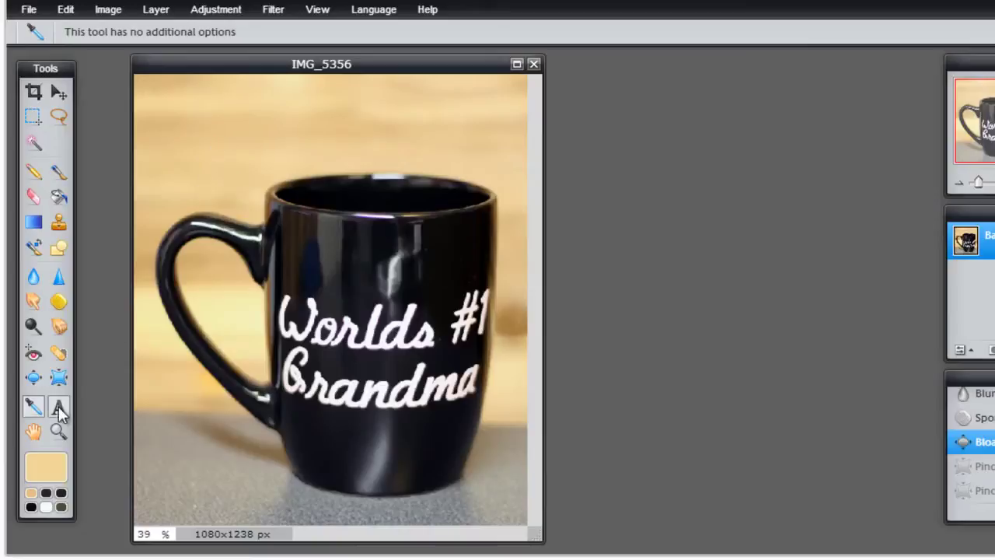
Inspect hex values in the main colour chooser, then cancel to keep beige f0d195
click(45, 467)
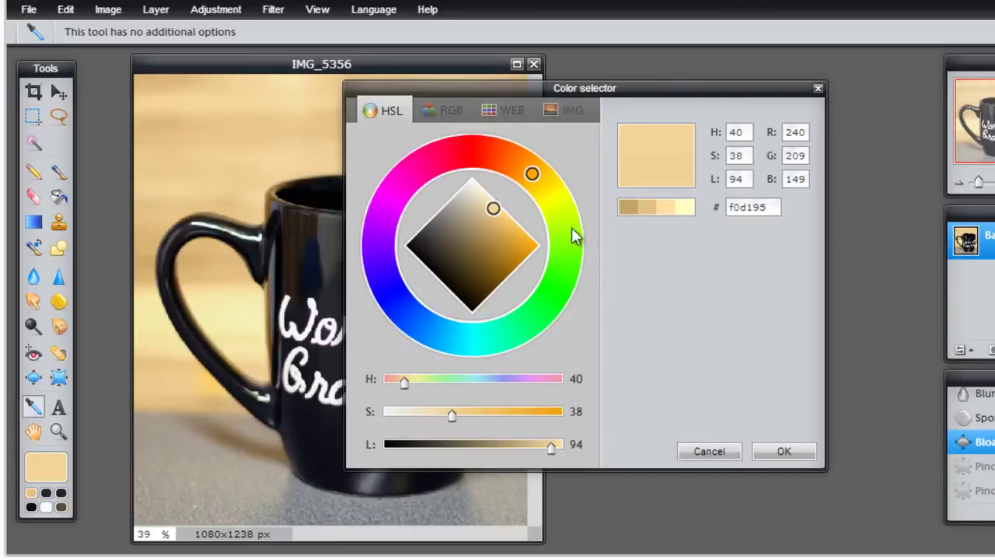
drag(617, 90, 737, 90)
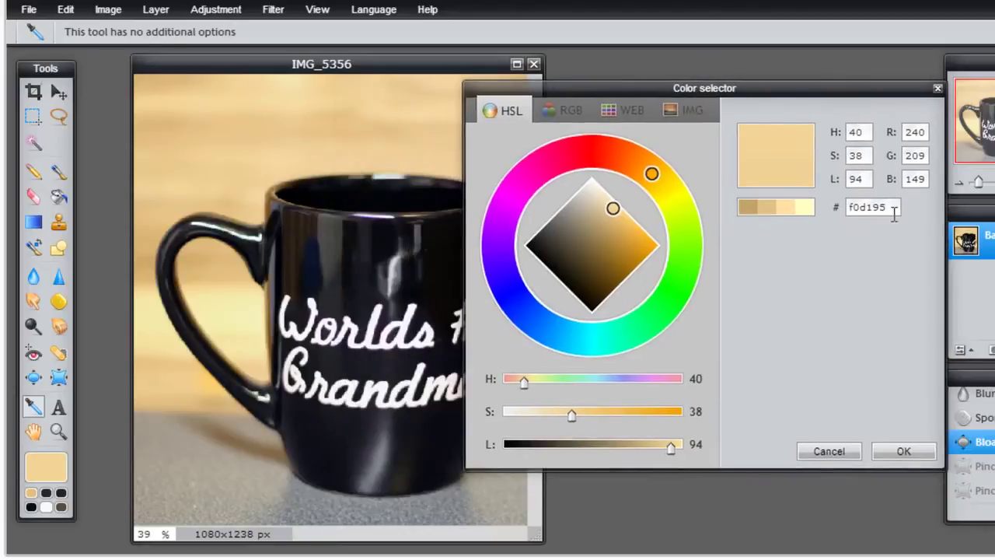
drag(894, 207, 821, 217)
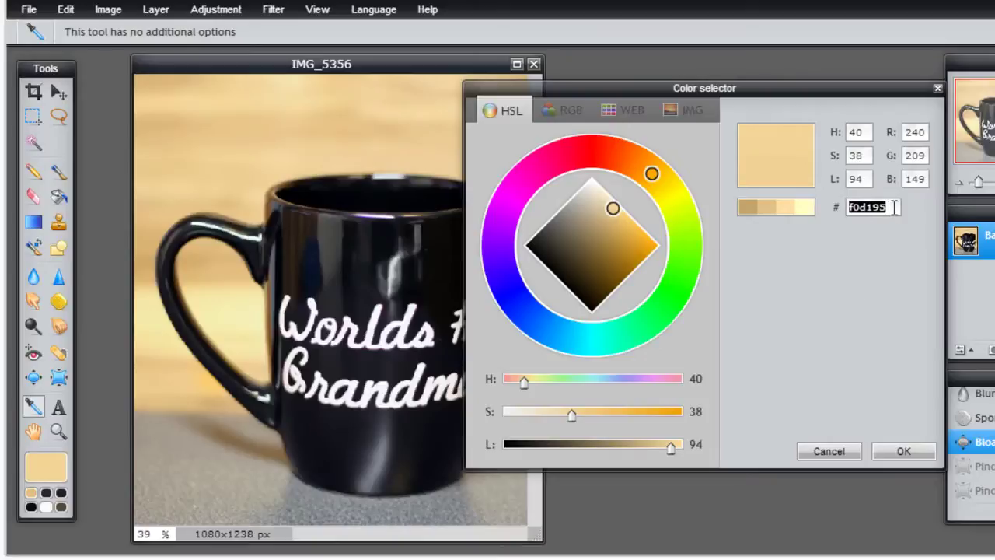
click(328, 183)
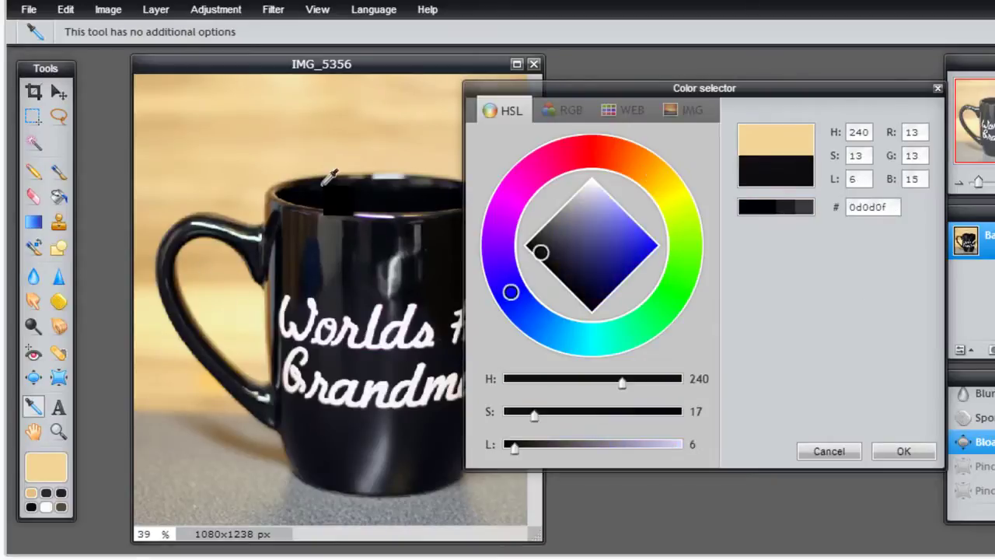
drag(847, 207, 844, 458)
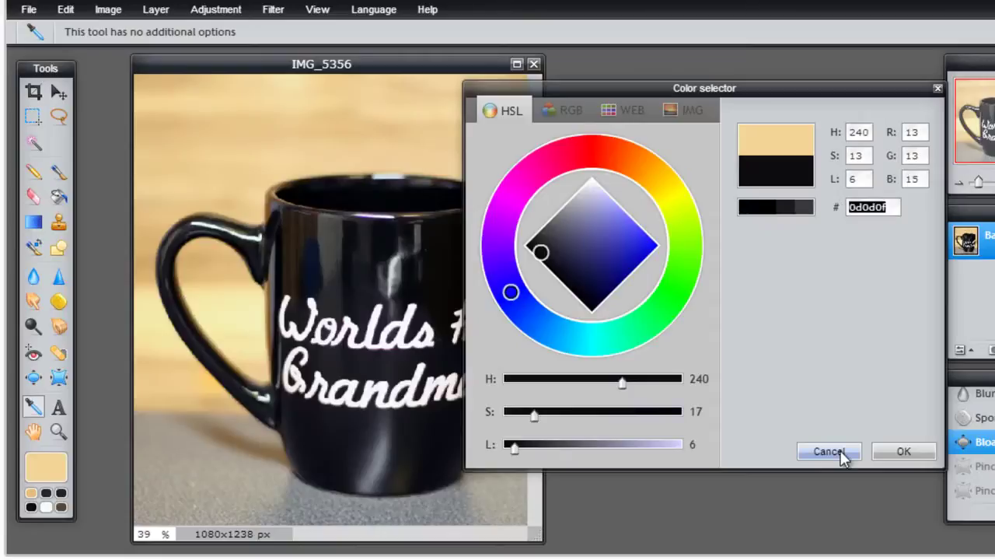
click(843, 459)
Type the word 'Test' in a text box above the mug
click(59, 406)
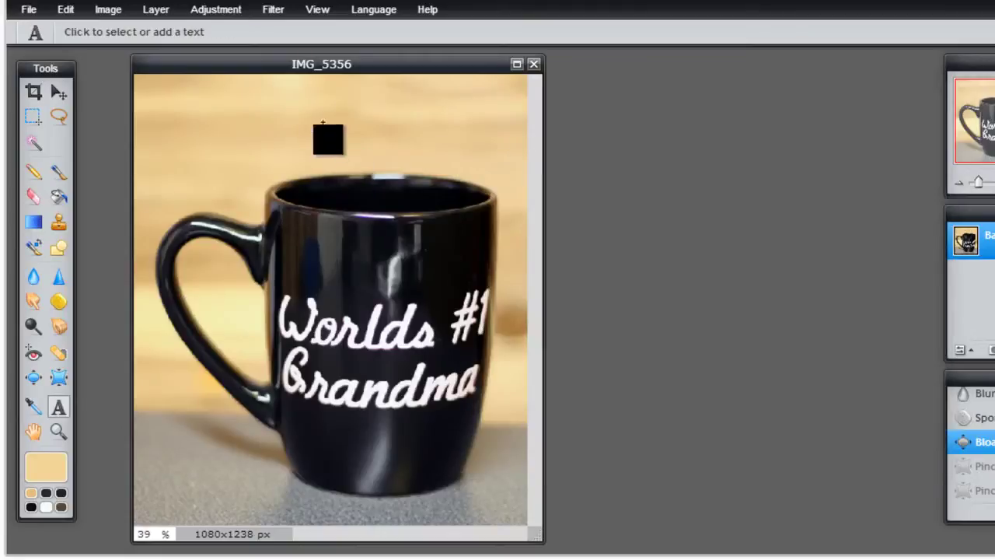
click(261, 128)
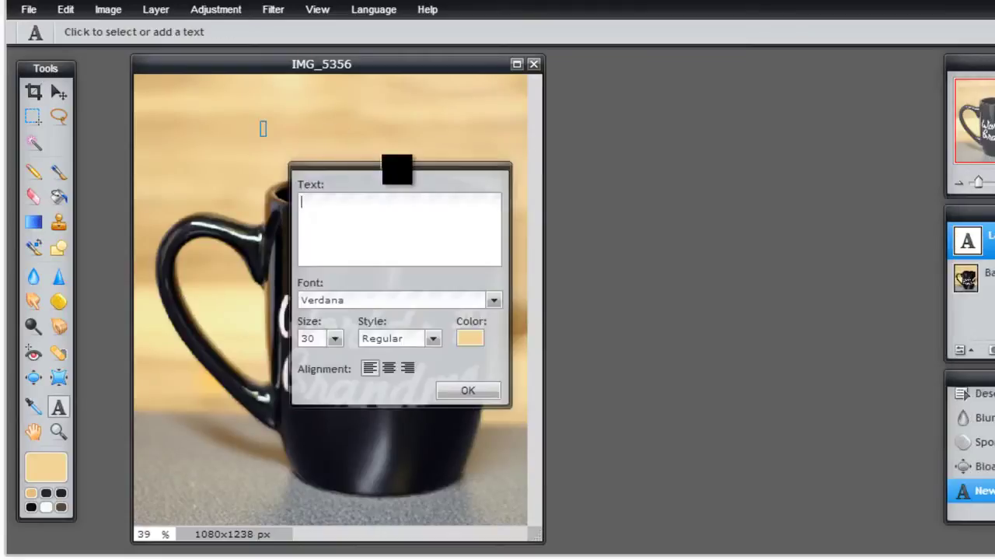
text(Test)
click(470, 389)
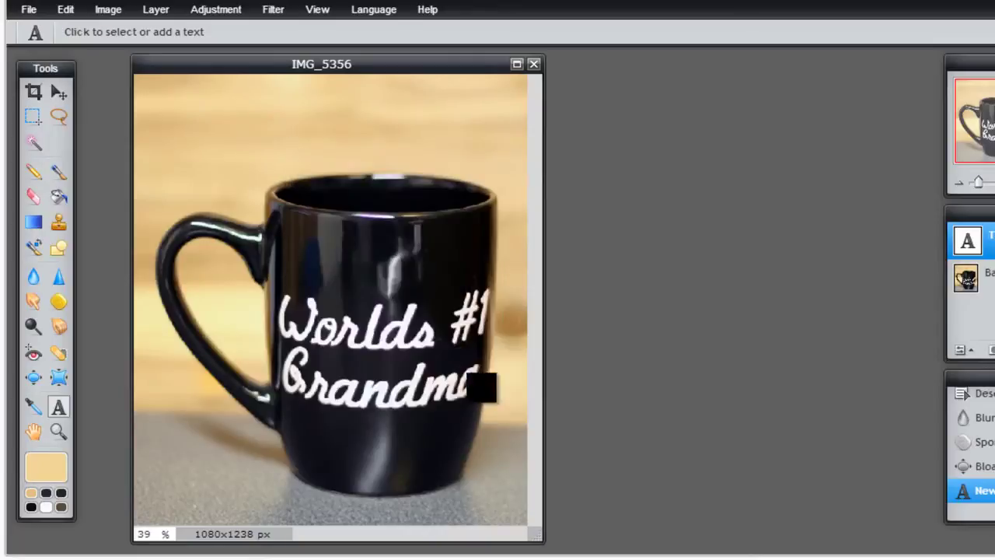
click(290, 119)
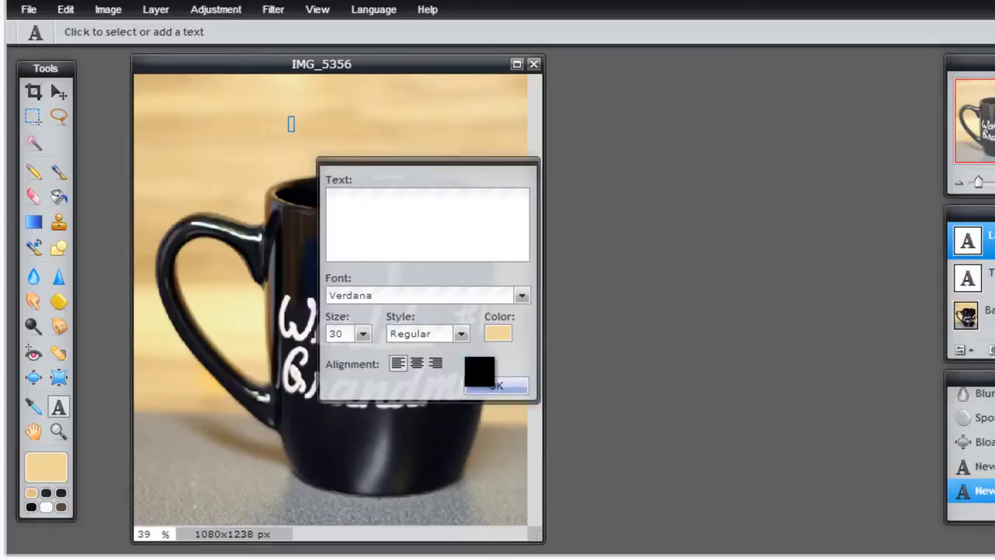
click(483, 389)
Make the Test text dark brown 36322a at size 124 and commit it
click(273, 128)
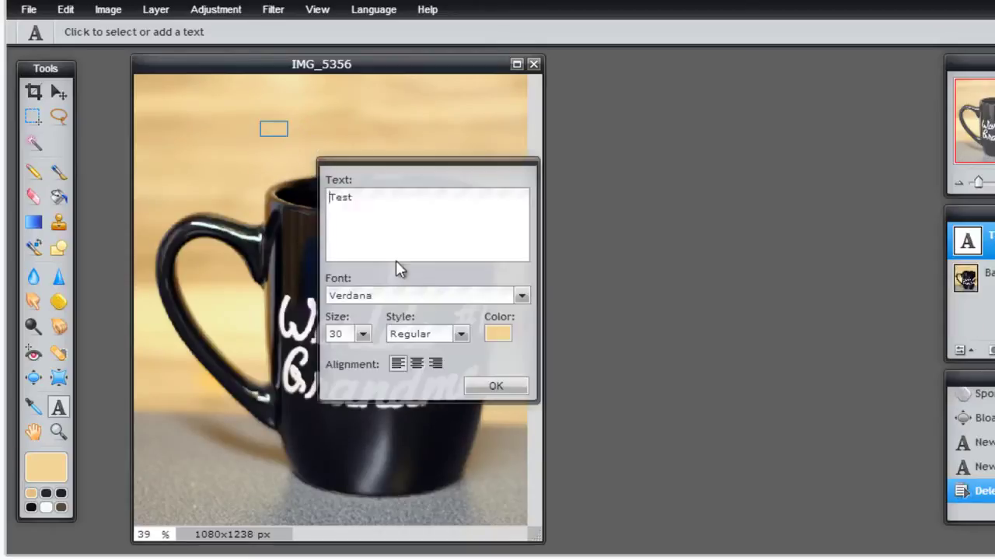
click(498, 333)
click(554, 202)
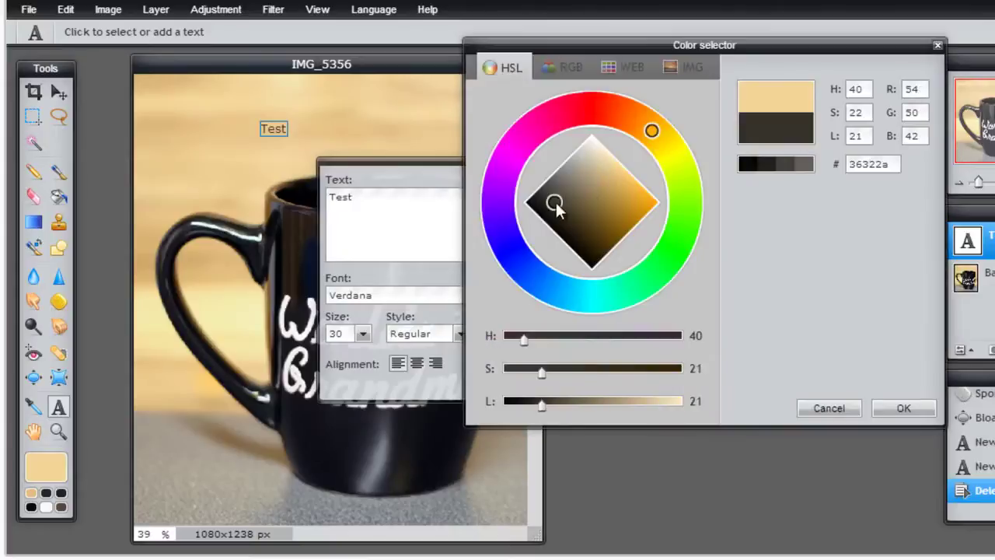
click(904, 409)
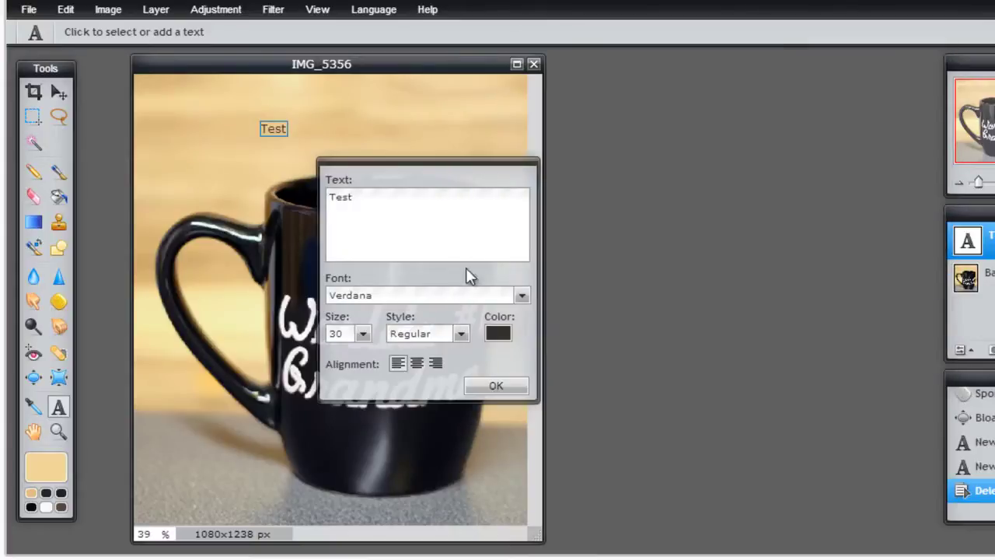
click(363, 334)
drag(293, 351, 362, 355)
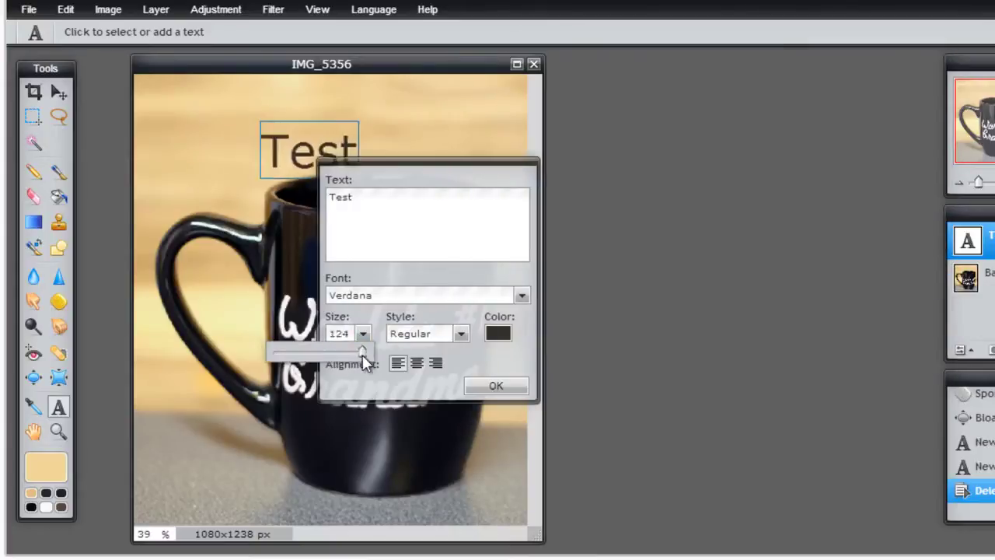
click(496, 386)
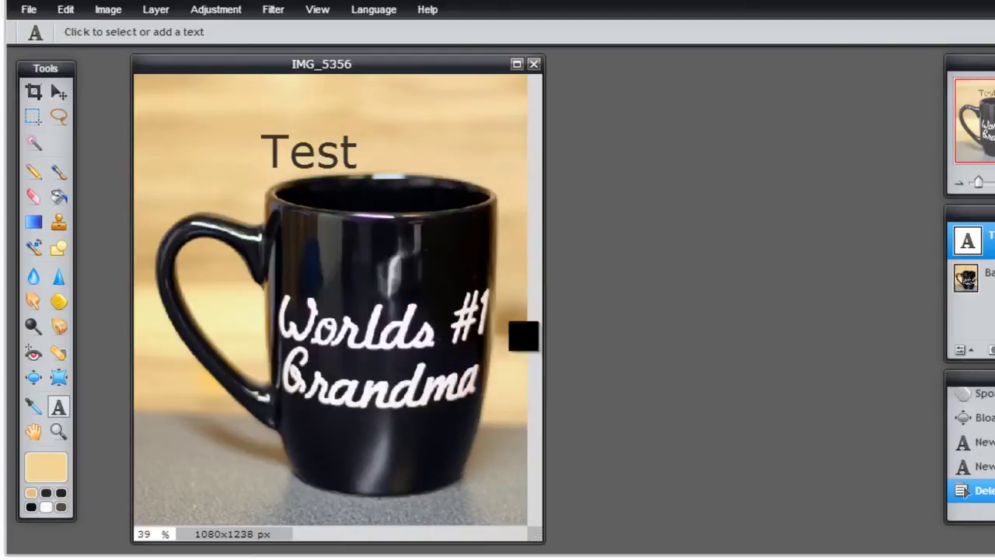
Widen the image window and pan over the Grandma lettering, mug bottom and rim
click(34, 436)
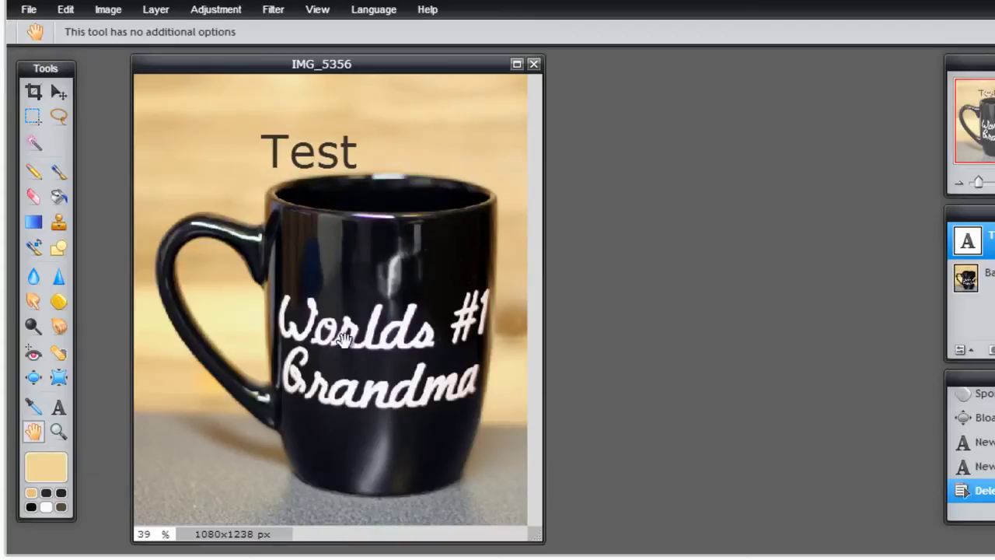
drag(536, 535, 903, 540)
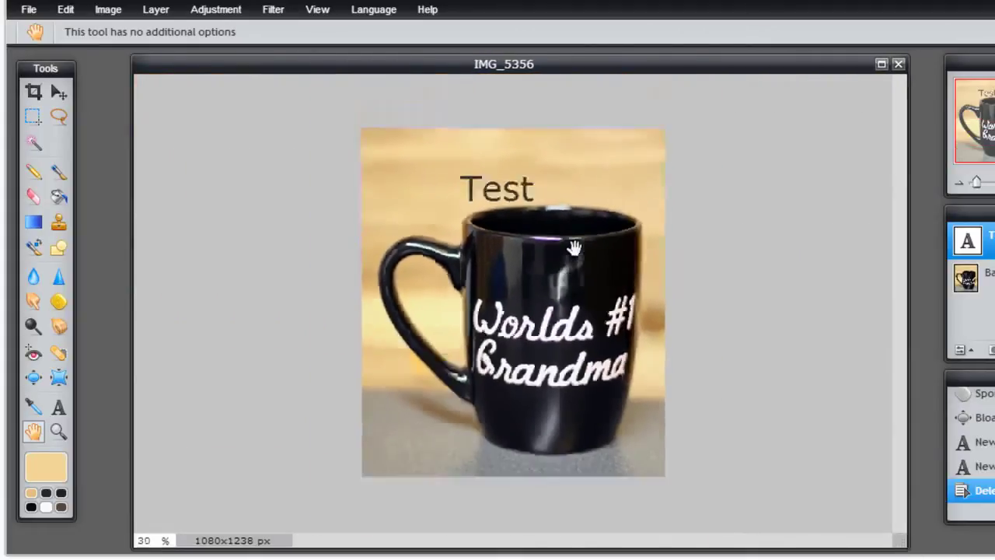
scroll(573, 247, up, 5)
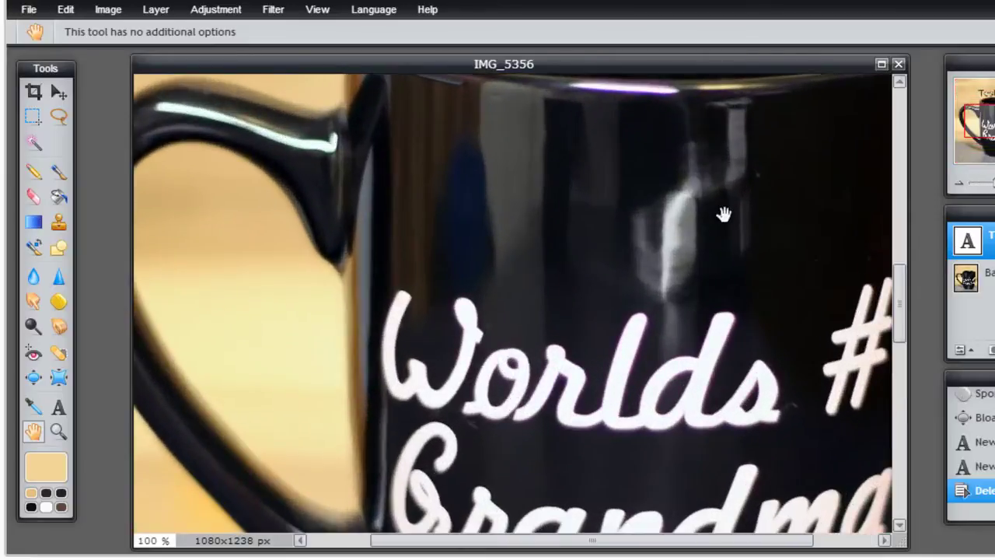
drag(723, 214, 375, 296)
drag(373, 444, 447, 63)
drag(445, 284, 373, 290)
drag(497, 77, 644, 396)
Zoom into the mug rim, then zoom back out to about 39%
click(58, 431)
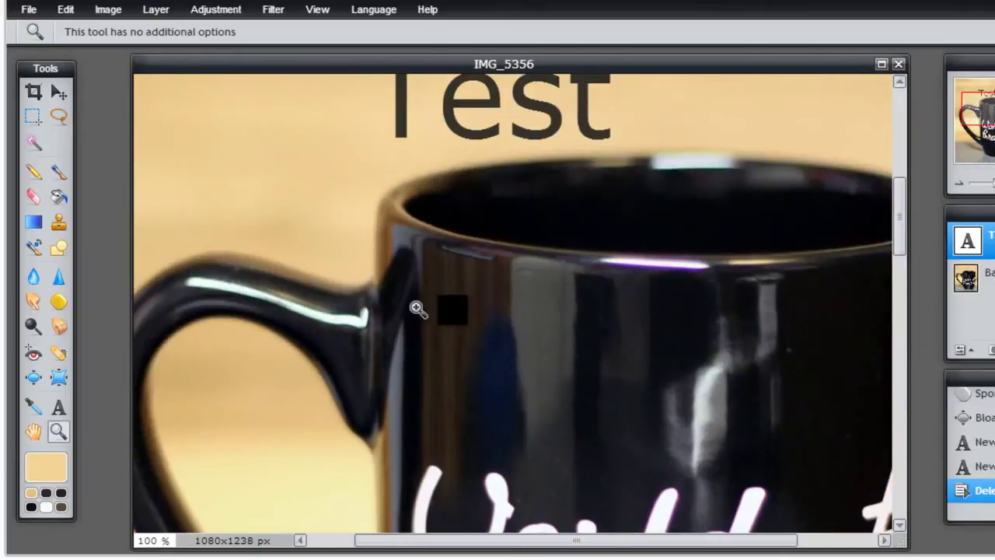
drag(393, 148, 658, 360)
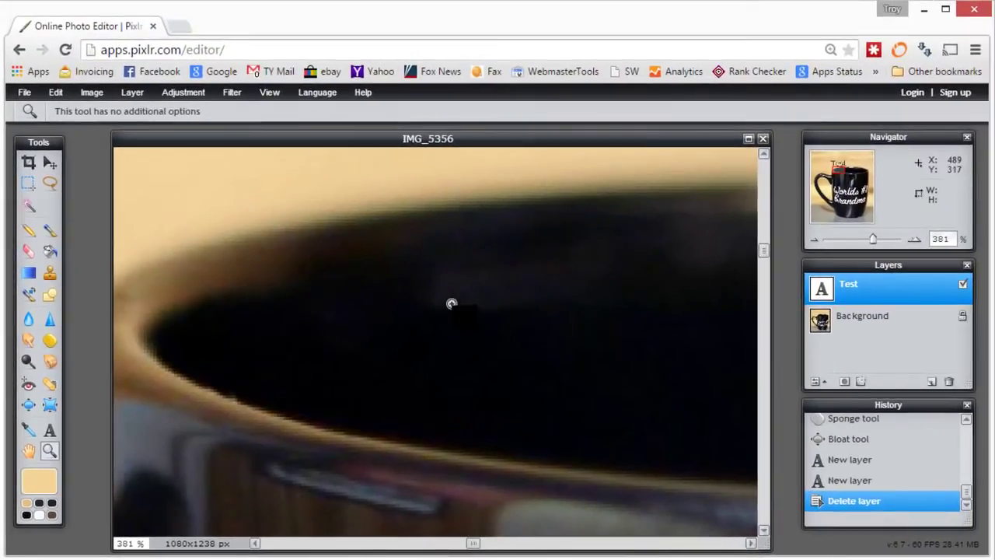
click(493, 285)
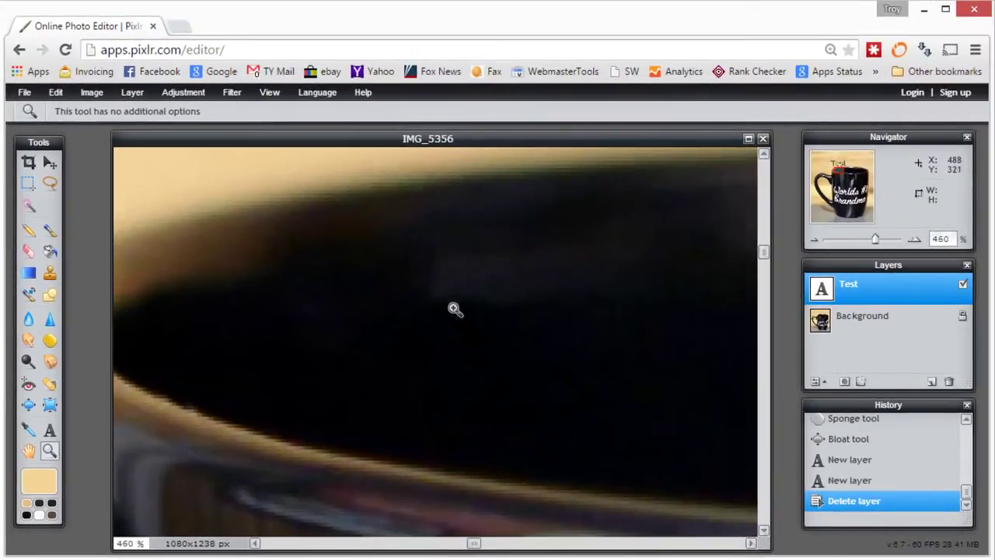
scroll(453, 328, down, 5)
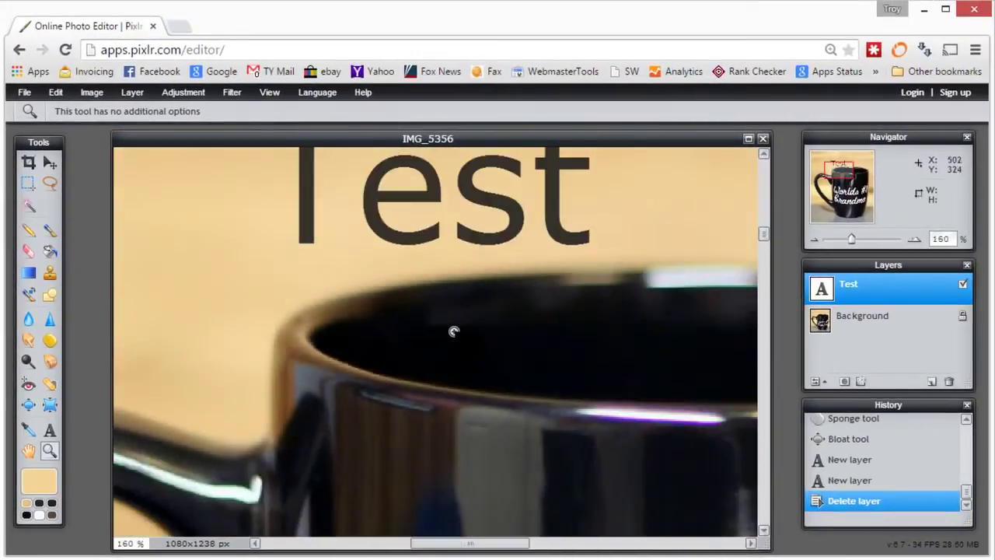
scroll(453, 331, down, 1)
drag(851, 240, 834, 252)
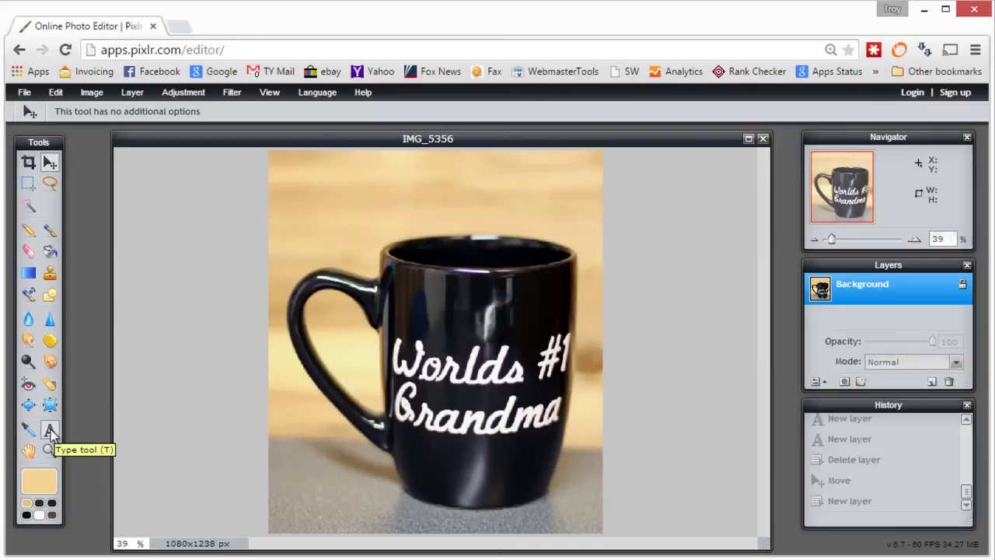